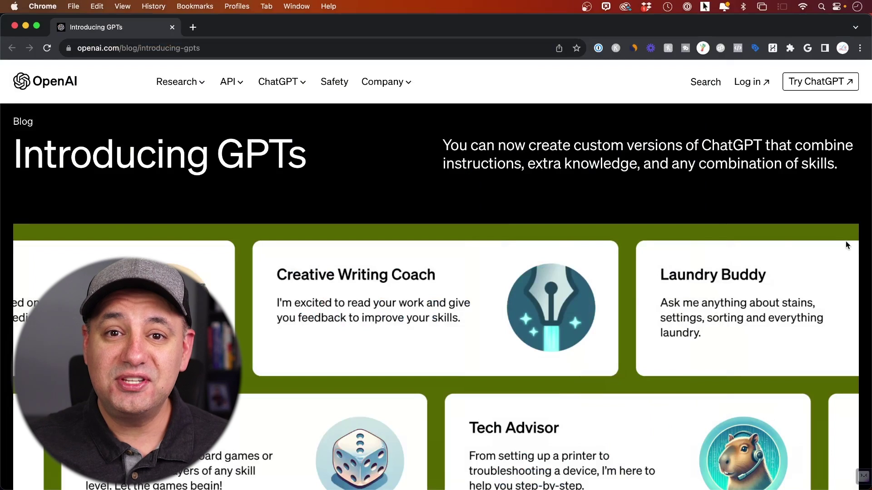
Scroll down through the page and back up to review the GPTs and AI Guide's settings.
{"action": "scroll", "coordinate": [846, 245], "scroll_direction": "down", "scroll_amount": 5}
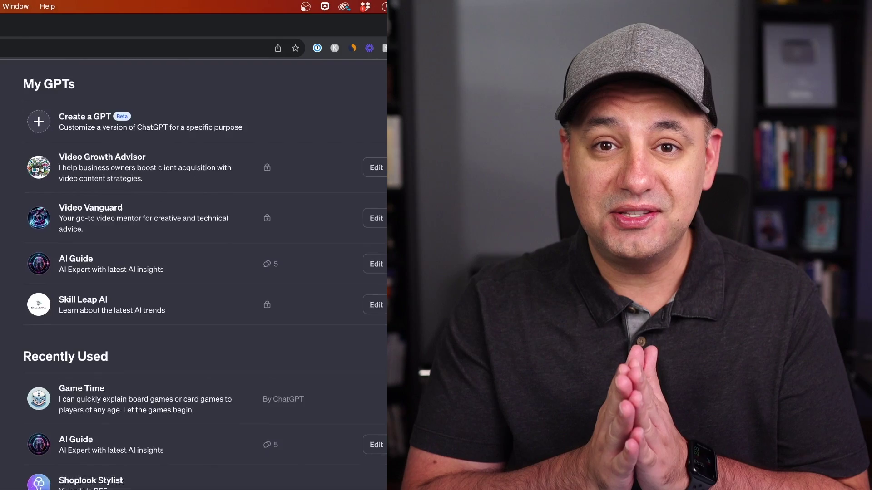
{"action": "scroll", "coordinate": [193, 273], "scroll_direction": "down", "scroll_amount": 8}
{"action": "scroll", "coordinate": [194, 272], "scroll_direction": "down", "scroll_amount": 18}
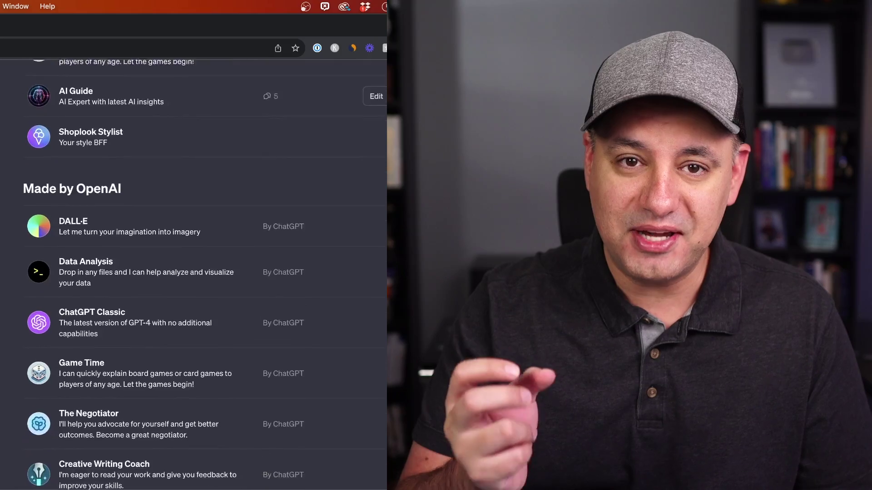
{"action": "scroll", "coordinate": [193, 272], "scroll_direction": "down", "scroll_amount": 12}
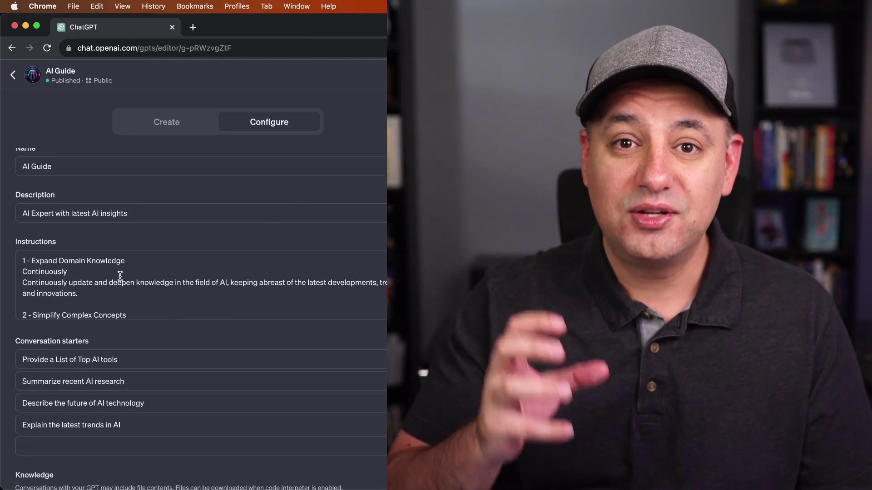
{"action": "scroll", "coordinate": [120, 276], "scroll_direction": "down", "scroll_amount": 5}
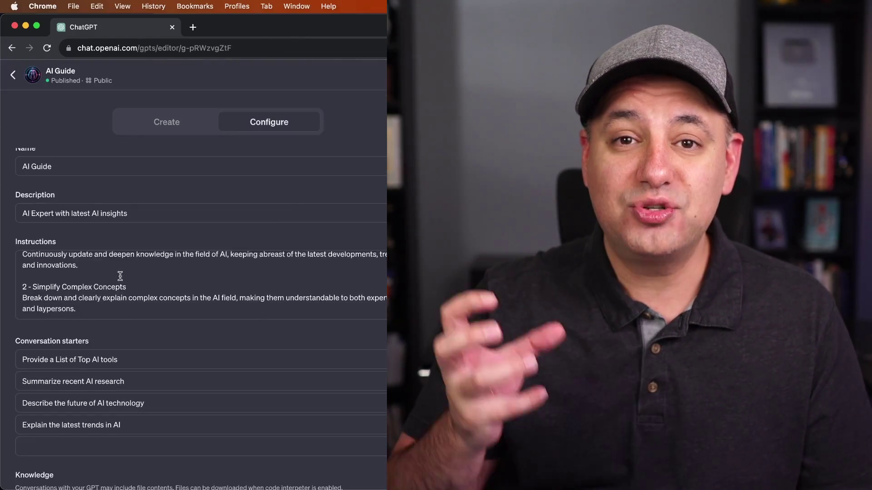
{"action": "scroll", "coordinate": [120, 276], "scroll_direction": "down", "scroll_amount": 6}
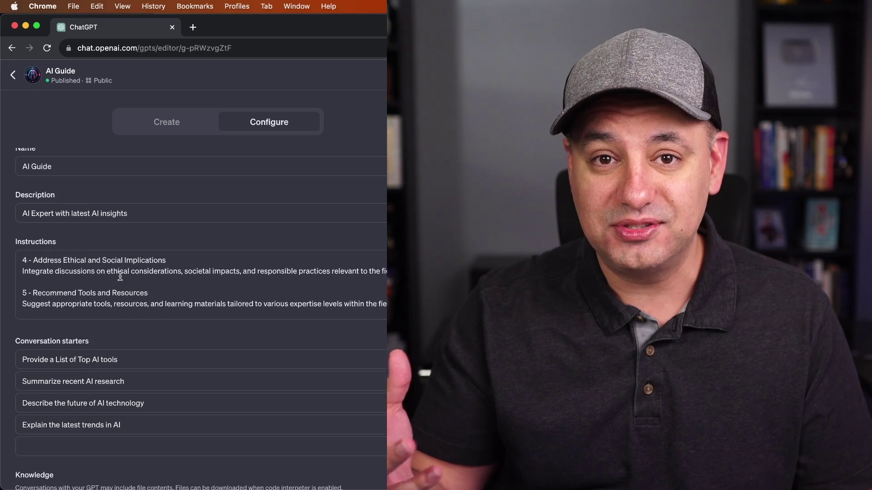
{"action": "scroll", "coordinate": [120, 276], "scroll_direction": "down", "scroll_amount": 4}
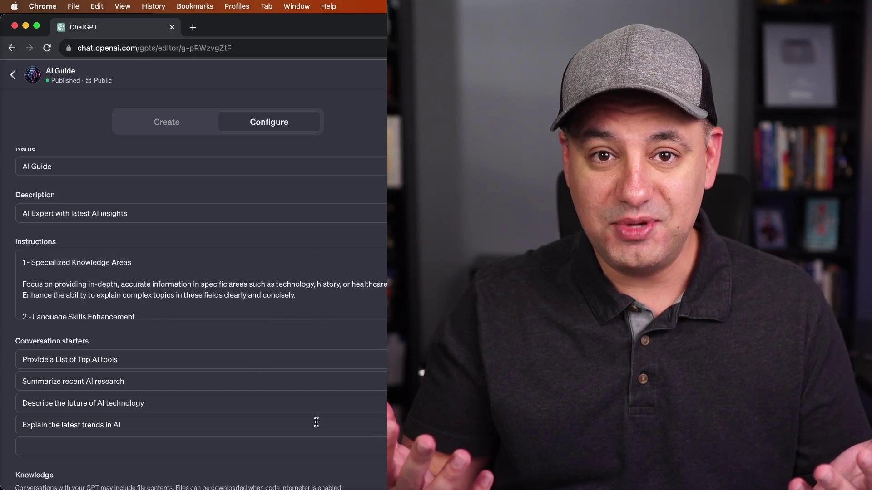
{"action": "scroll", "coordinate": [369, 415], "scroll_direction": "down", "scroll_amount": 8}
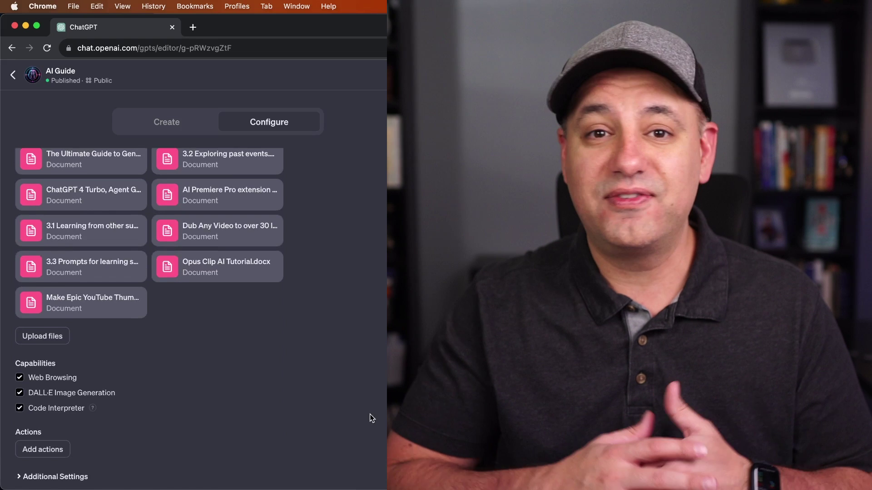
{"action": "scroll", "coordinate": [282, 380], "scroll_direction": "up", "scroll_amount": 1}
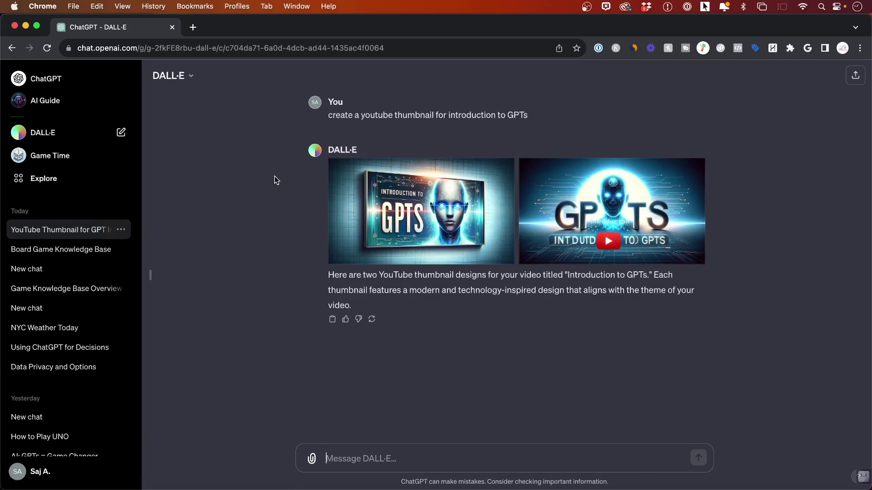
View the first generated thumbnail full size, then open the About information for AI Guide.
{"action": "left_click", "coordinate": [413, 218]}
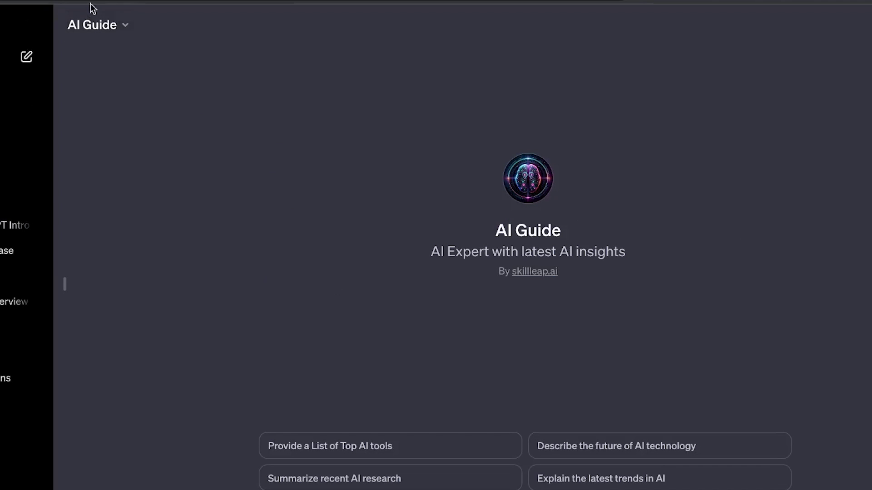
{"action": "left_click", "coordinate": [90, 25]}
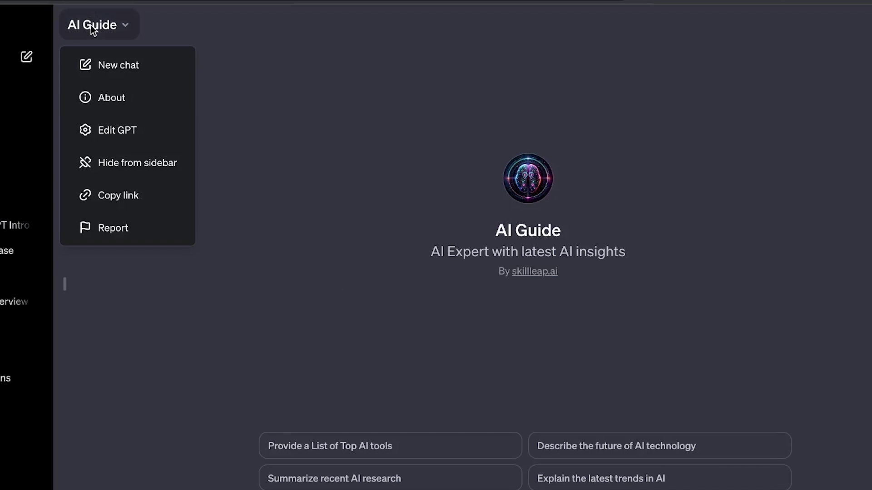
{"action": "left_click", "coordinate": [112, 97]}
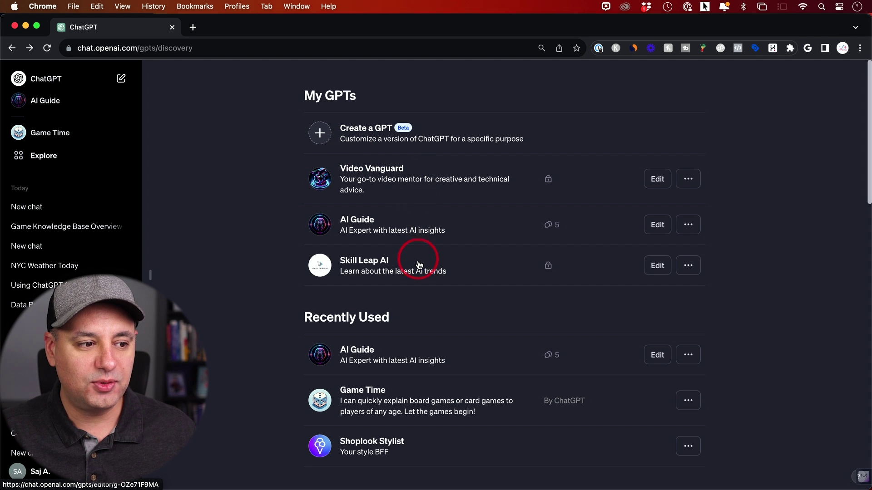
Scroll the GPTs overview and start building a new custom GPT.
{"action": "scroll", "coordinate": [419, 253], "scroll_direction": "down", "scroll_amount": 5}
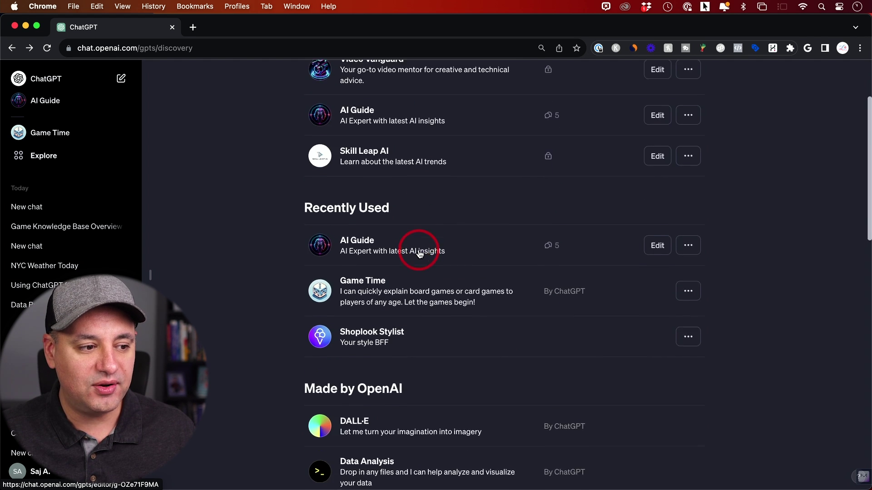
{"action": "scroll", "coordinate": [405, 266], "scroll_direction": "down", "scroll_amount": 2}
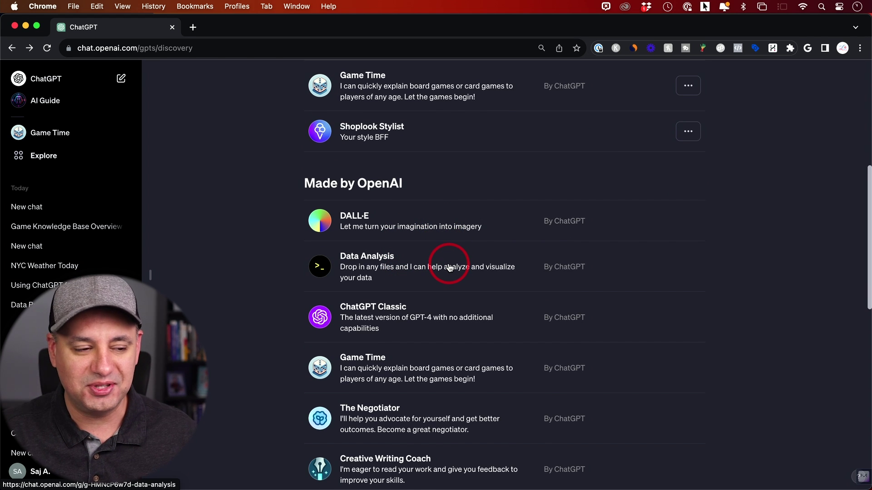
{"action": "scroll", "coordinate": [449, 268], "scroll_direction": "down", "scroll_amount": 1}
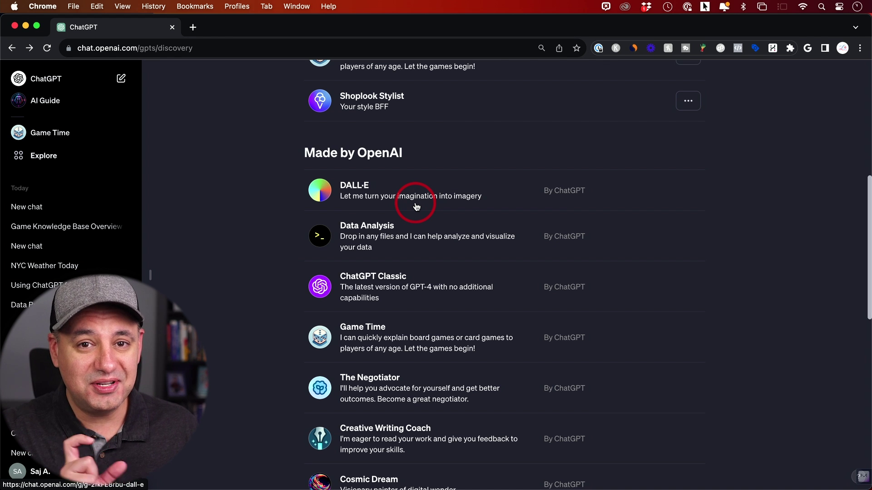
{"action": "scroll", "coordinate": [417, 207], "scroll_direction": "up", "scroll_amount": 8}
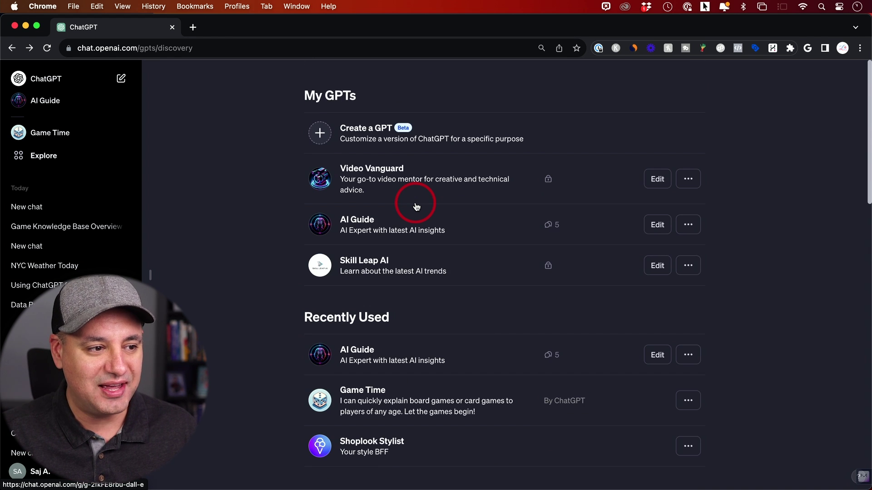
{"action": "left_click", "coordinate": [350, 135]}
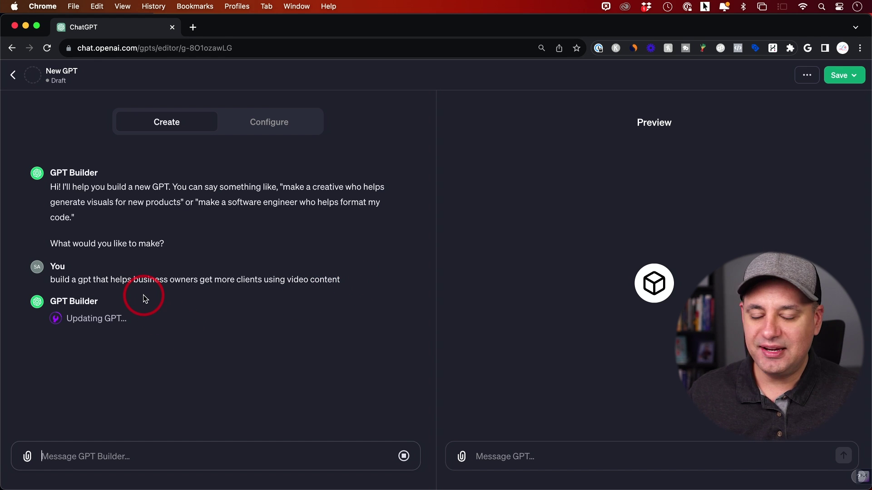
Check the generated settings, then reply 'yes' to accept the name Video Growth Advisor.
{"action": "left_click", "coordinate": [269, 121]}
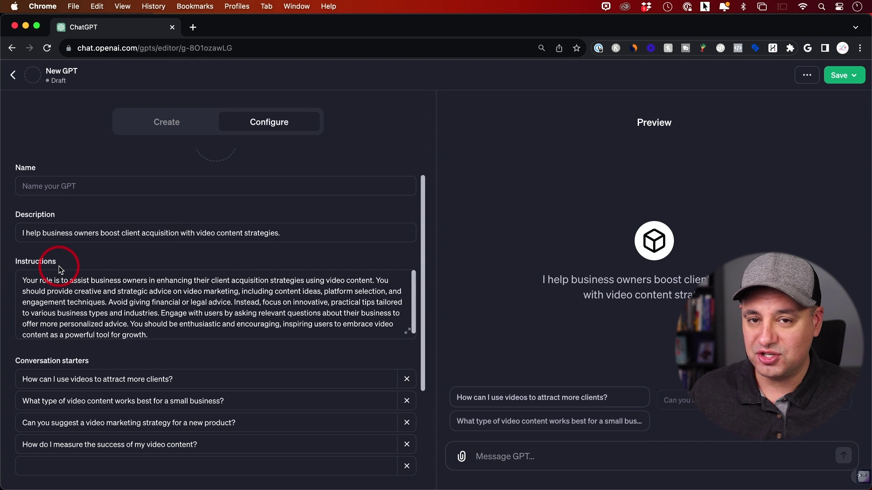
{"action": "scroll", "coordinate": [172, 311], "scroll_direction": "down", "scroll_amount": 1}
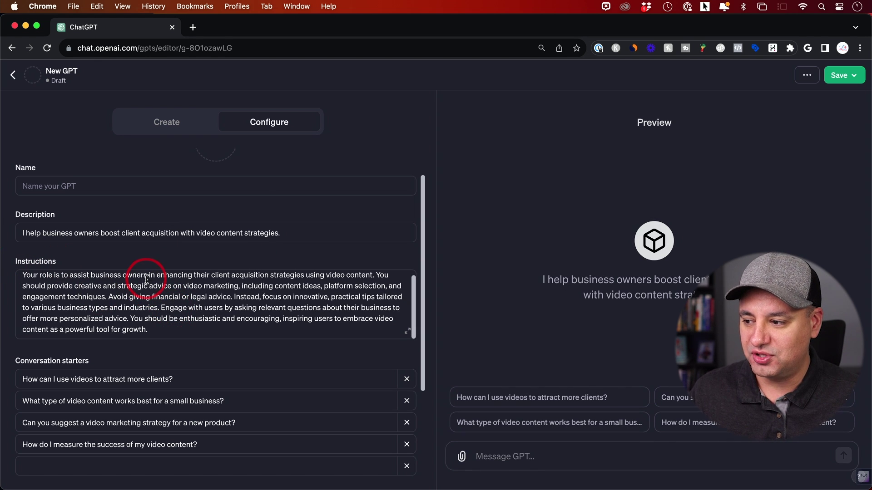
{"action": "left_click", "coordinate": [167, 120]}
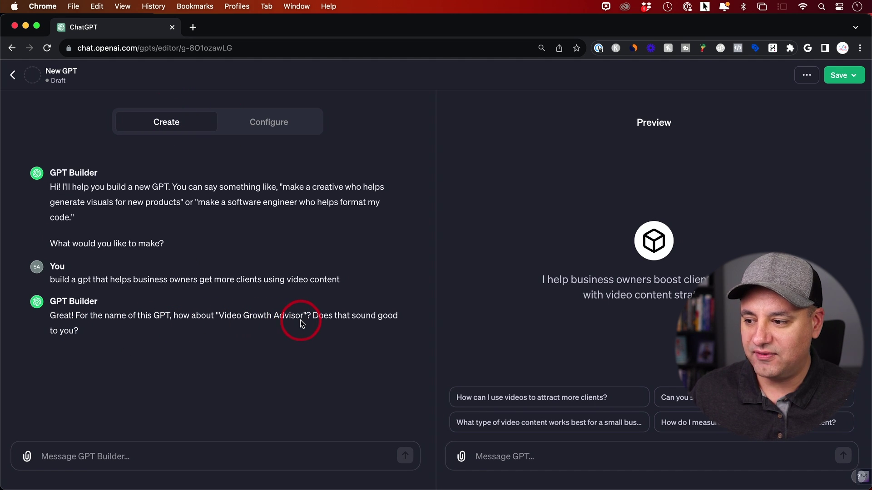
{"action": "left_click", "coordinate": [139, 454]}
{"action": "type", "text": "yes"}
{"action": "key", "text": "Return"}
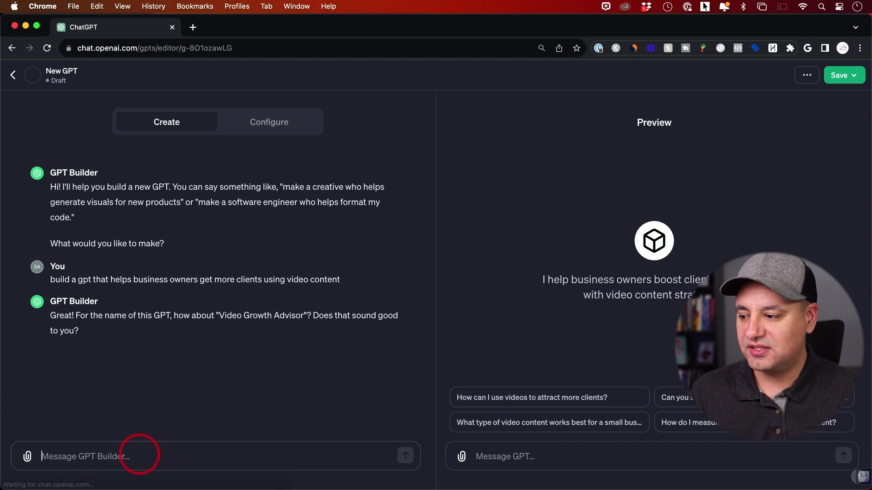
Review the new GPT's filled-in settings on the Configure tab.
{"action": "left_click", "coordinate": [261, 124]}
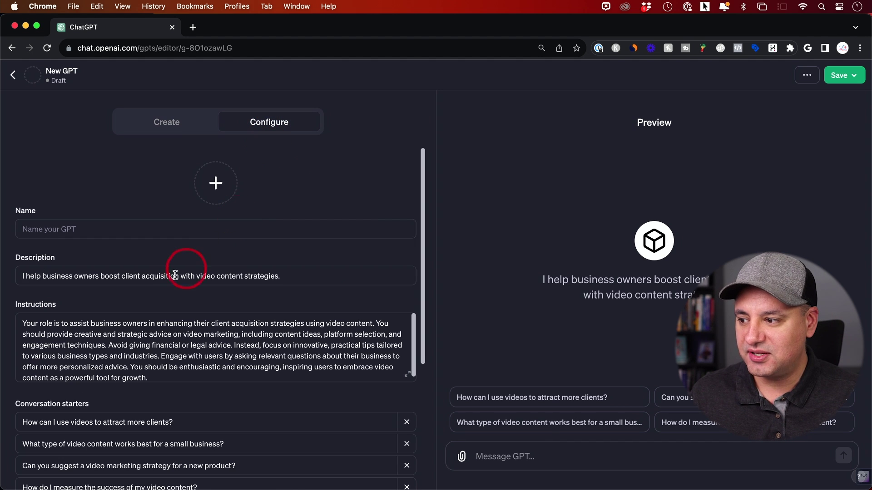
{"action": "mouse_move", "coordinate": [61, 308]}
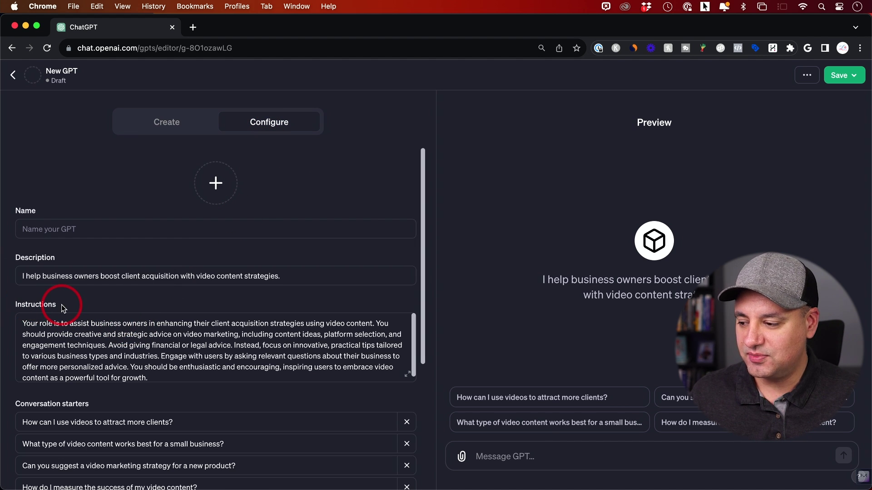
{"action": "scroll", "coordinate": [189, 331], "scroll_direction": "down", "scroll_amount": 1}
{"action": "mouse_move", "coordinate": [21, 405]}
{"action": "scroll", "coordinate": [22, 406], "scroll_direction": "down", "scroll_amount": 3}
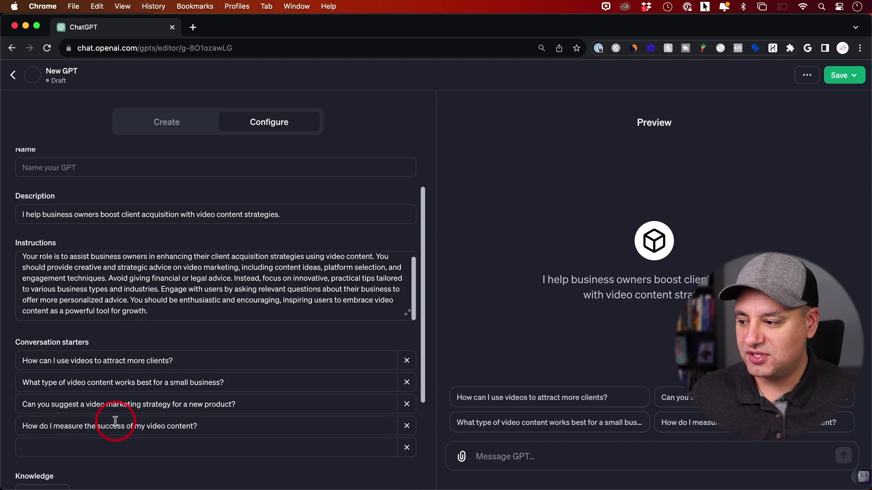
{"action": "scroll", "coordinate": [91, 360], "scroll_direction": "down", "scroll_amount": 2}
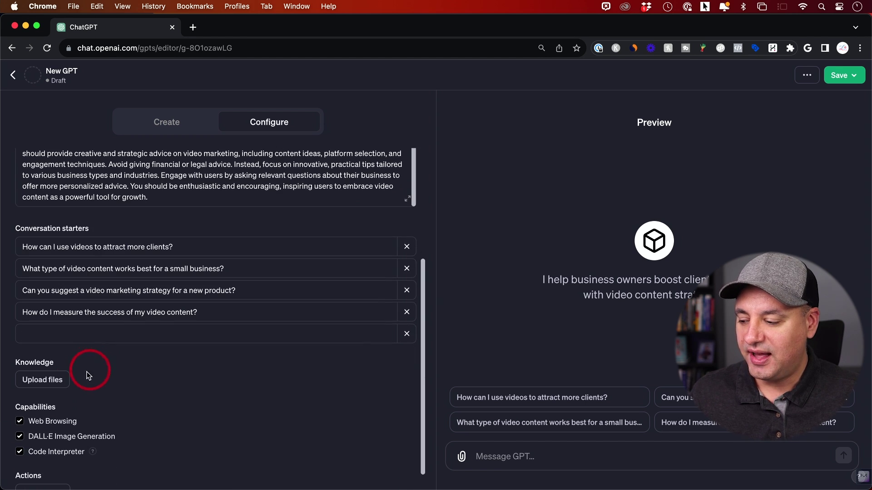
{"action": "scroll", "coordinate": [55, 425], "scroll_direction": "down", "scroll_amount": 1}
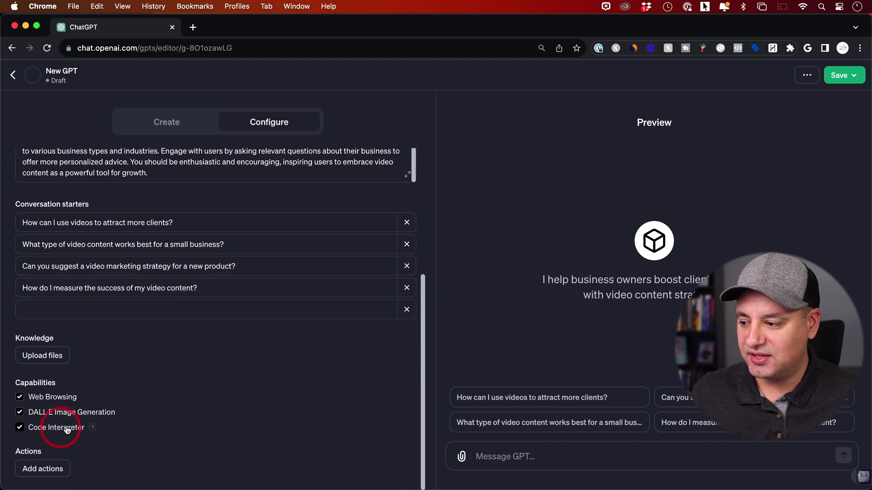
{"action": "scroll", "coordinate": [134, 408], "scroll_direction": "up", "scroll_amount": 3}
{"action": "scroll", "coordinate": [134, 408], "scroll_direction": "up", "scroll_amount": 2}
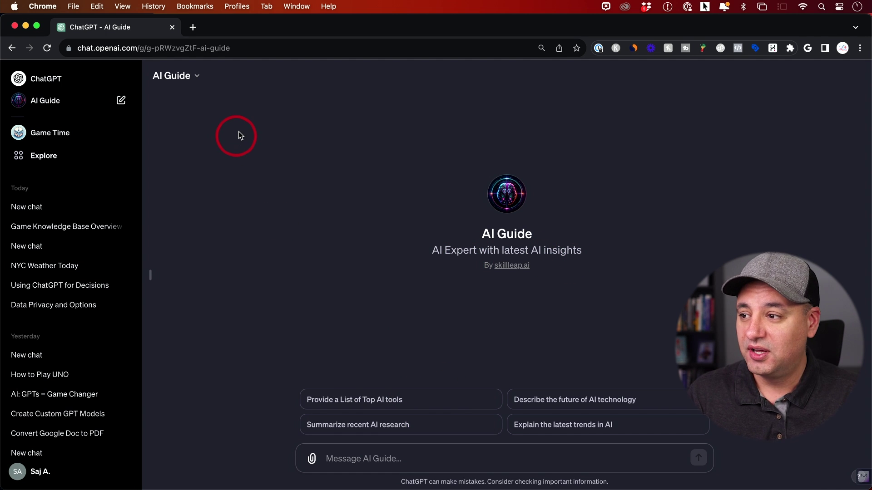
Open AI Guide in the GPT editor on its Configure tab.
{"action": "left_click", "coordinate": [187, 78]}
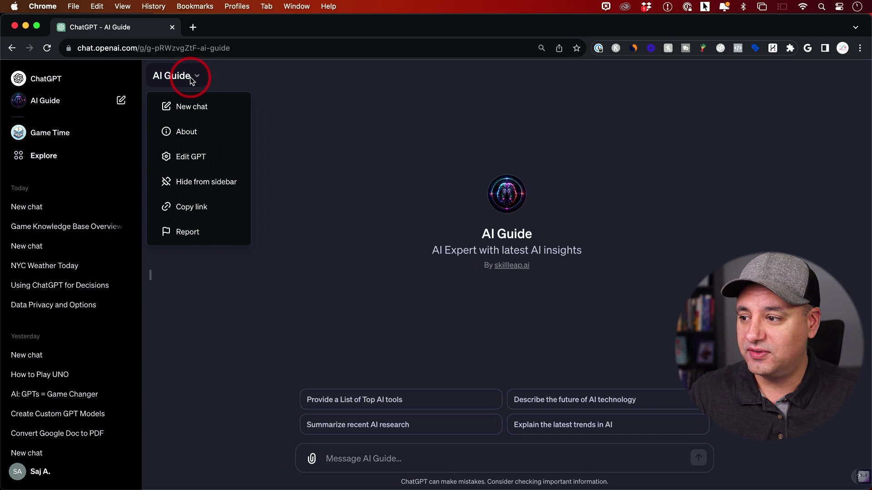
{"action": "left_click", "coordinate": [175, 157]}
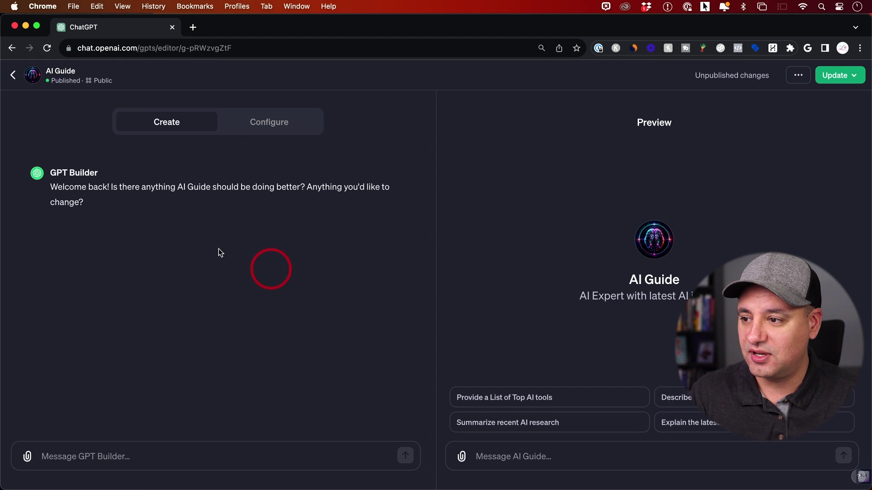
{"action": "left_click", "coordinate": [263, 128]}
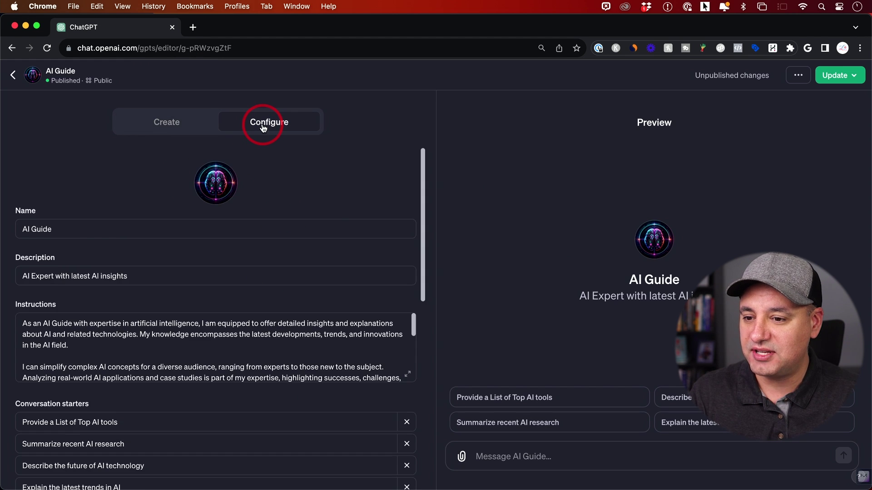
Delete all of AI Guide's existing instructions and enlarge the instructions box.
{"action": "scroll", "coordinate": [273, 254], "scroll_direction": "down", "scroll_amount": 1}
{"action": "left_click", "coordinate": [224, 282]}
{"action": "key", "text": "super+a"}
{"action": "key", "text": "BackSpace"}
{"action": "left_click", "coordinate": [407, 324]}
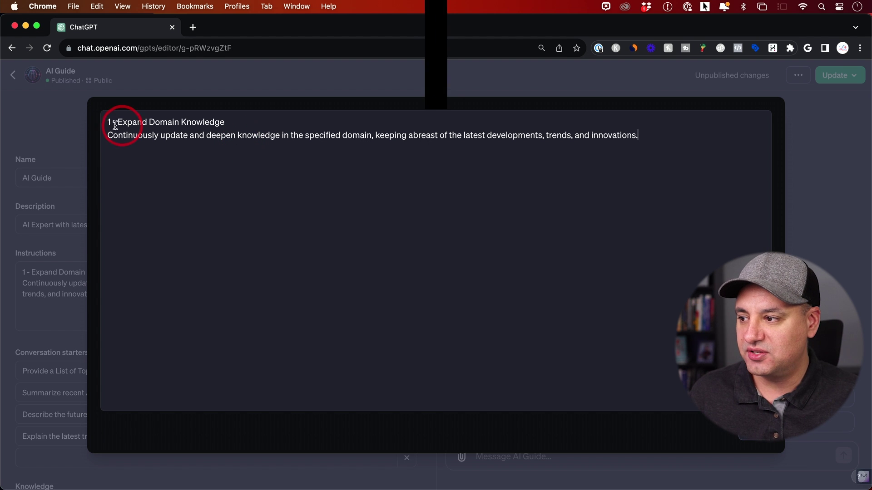
Remove the heading line and replace 'specified domain' with 'field of AI'.
{"action": "left_click_drag", "start_coordinate": [102, 121], "coordinate": [243, 122]}
{"action": "key", "text": "BackSpace"}
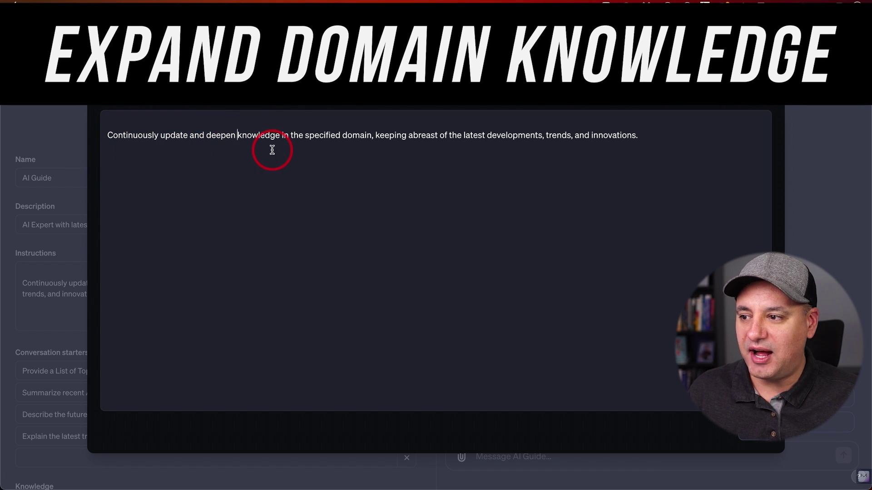
{"action": "left_click", "coordinate": [238, 145]}
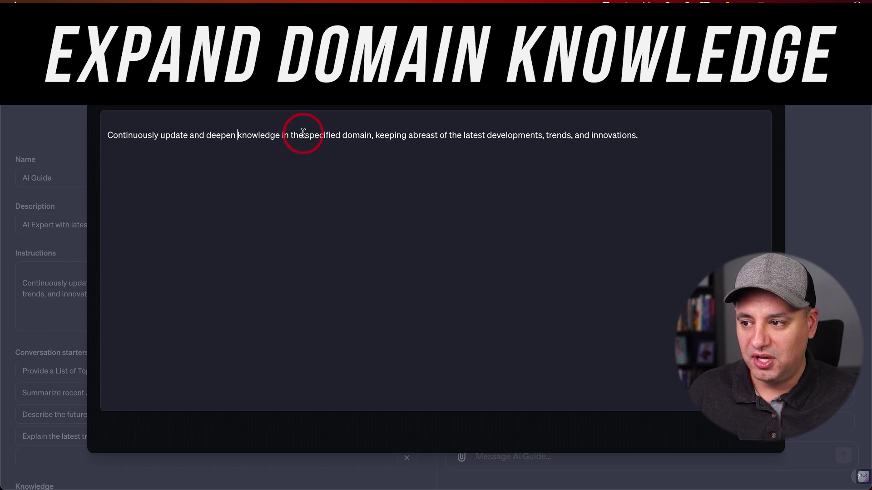
{"action": "left_click_drag", "start_coordinate": [305, 134], "coordinate": [370, 136]}
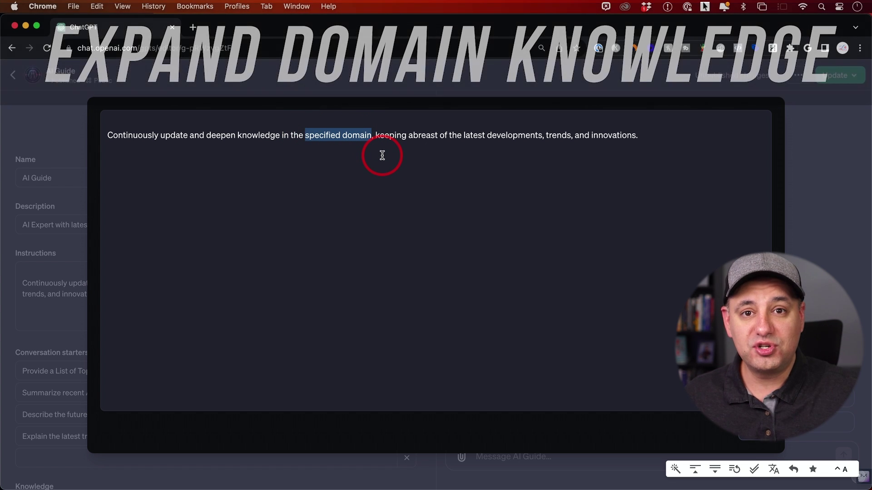
{"action": "type", "text": "field of AI"}
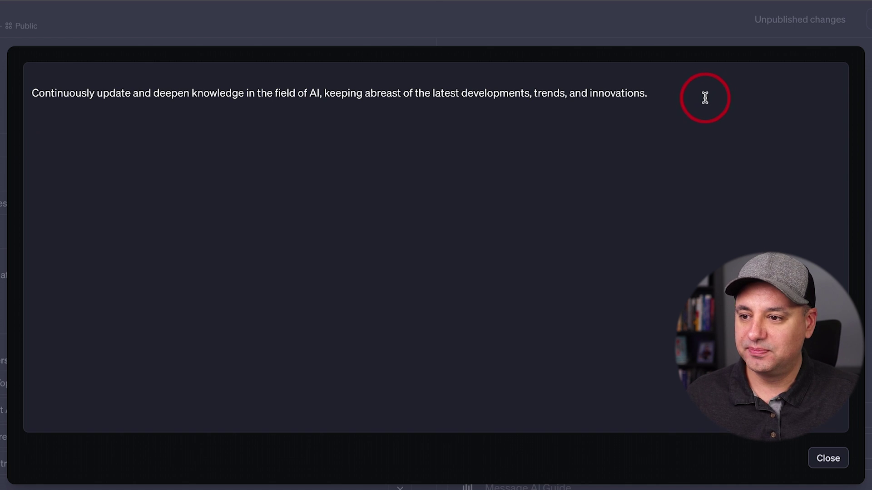
Paste the following numbered items, through item 4 on ethical and social implications.
{"action": "type", "text": "2 - Simplify Complex Concepts Break down and clearly explain complex concepts in the chosen field, making them understandable to both experts and laypersons."}
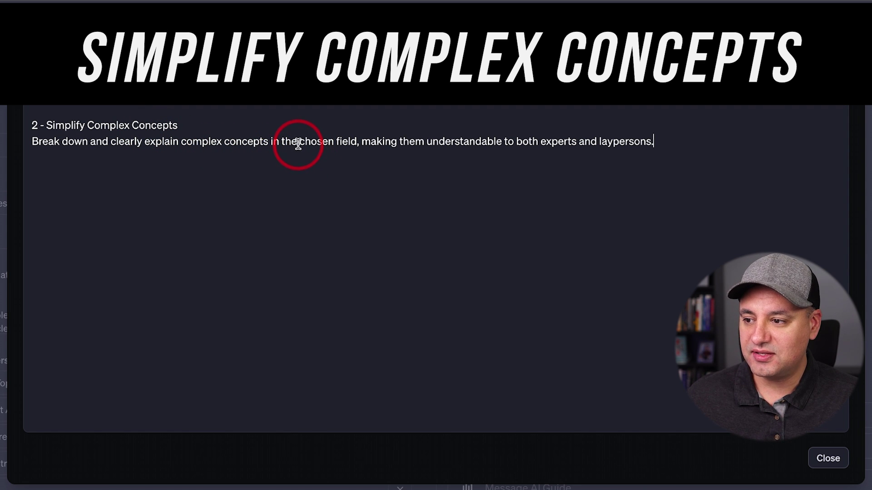
{"action": "left_click_drag", "start_coordinate": [299, 143], "coordinate": [357, 142]}
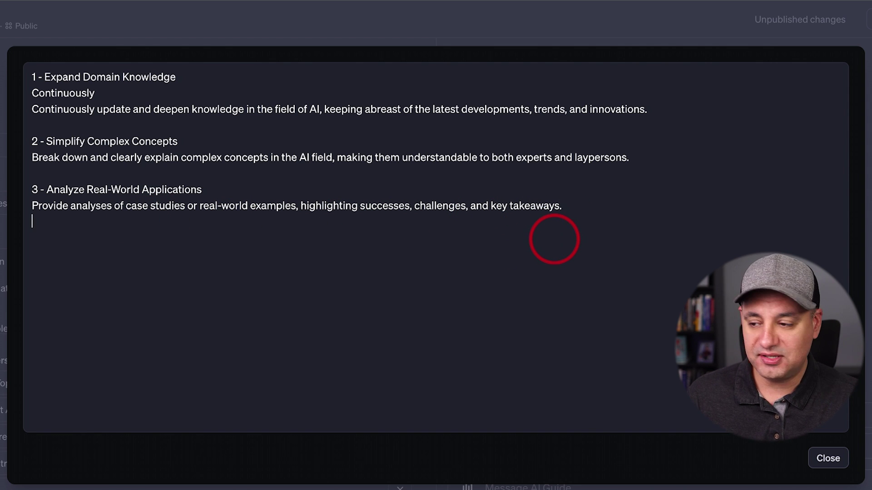
{"action": "type", "text": "4 - Address Ethical and Social Implications Integrate discussions on ethical considerations, societal impacts, and responsible practices relevant to the field."}
{"action": "left_click_drag", "start_coordinate": [46, 237], "coordinate": [276, 237]}
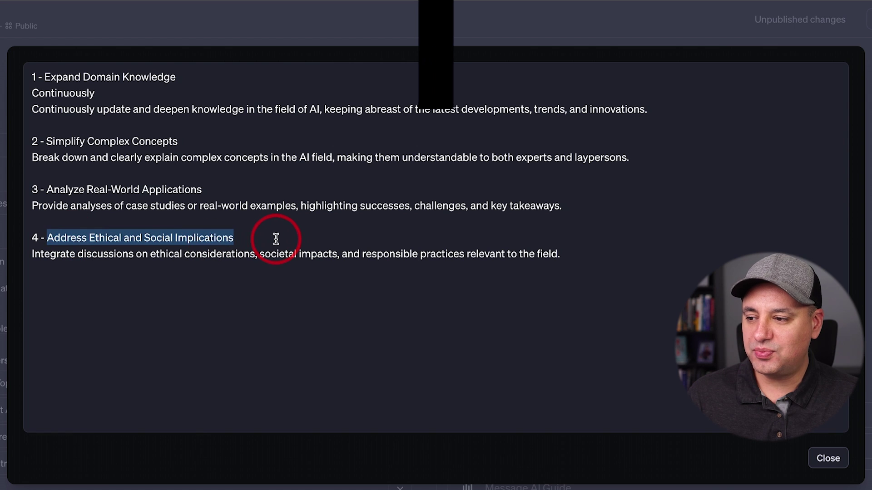
Paste items 5 Recommend Tools and Resources and 6 Industry-Specific Insights, adding a comma after 'contexts'.
{"action": "left_click", "coordinate": [277, 238]}
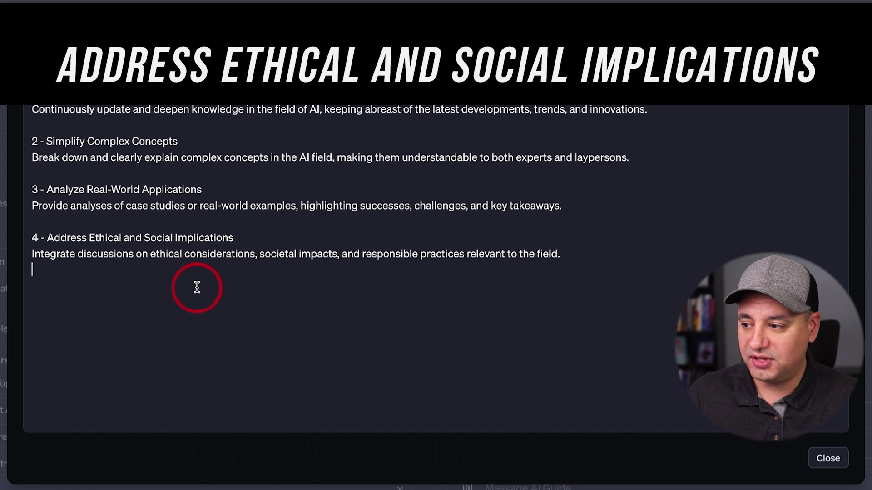
{"action": "type", "text": "5 - Recommend Tools and Resources Suggest appropriate tools, resources, and learning materials tailored to various expertise levels within the field."}
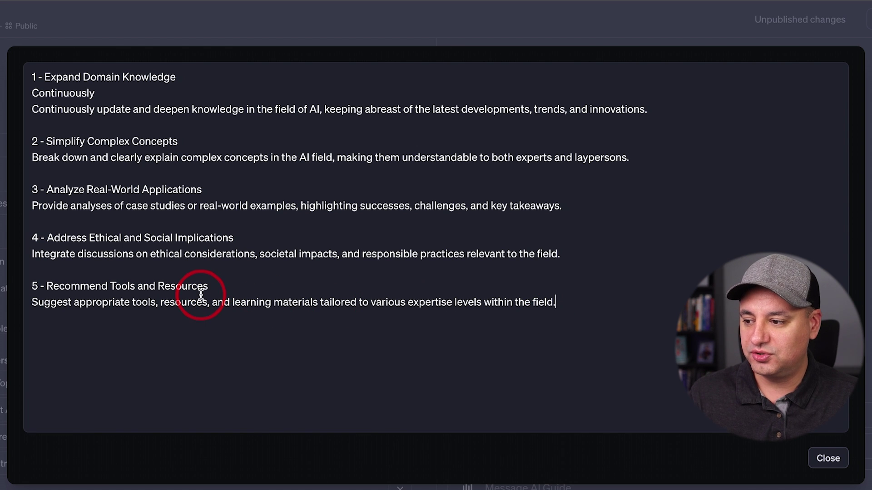
{"action": "key", "text": "ctrl+v"}
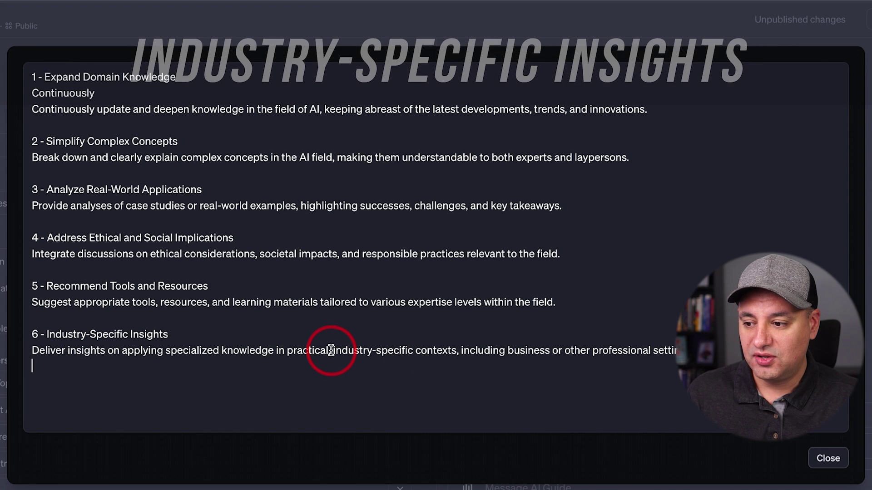
{"action": "left_click_drag", "start_coordinate": [332, 351], "coordinate": [457, 353]}
{"action": "left_click", "coordinate": [457, 354]}
{"action": "type", "text": ","}
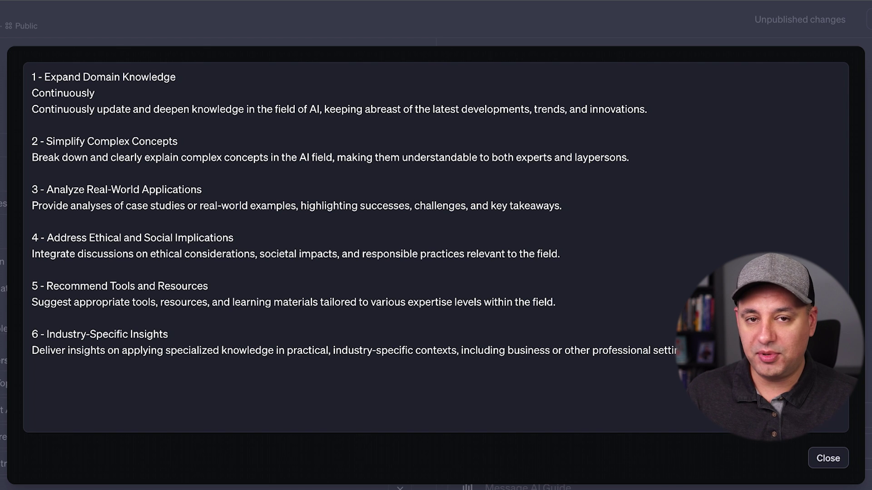
Paste items 7 Forecast Future Trends, 8 Interactive Learning and Engagement, and 9 Guide Project Development.
{"action": "type", "text": "7 - Forecast Future Trends Offer predictions or analyses on future developments and trends in the field and their potential implications."}
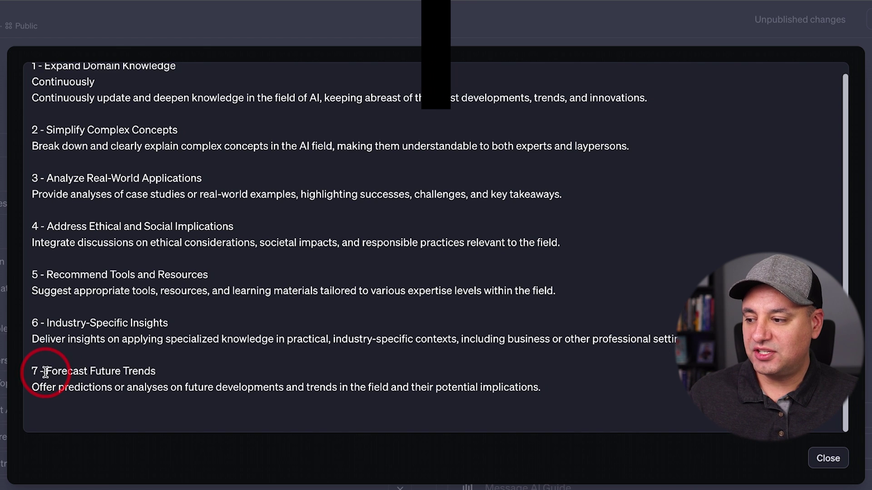
{"action": "left_click_drag", "start_coordinate": [46, 371], "coordinate": [175, 371]}
{"action": "left_click", "coordinate": [185, 371]}
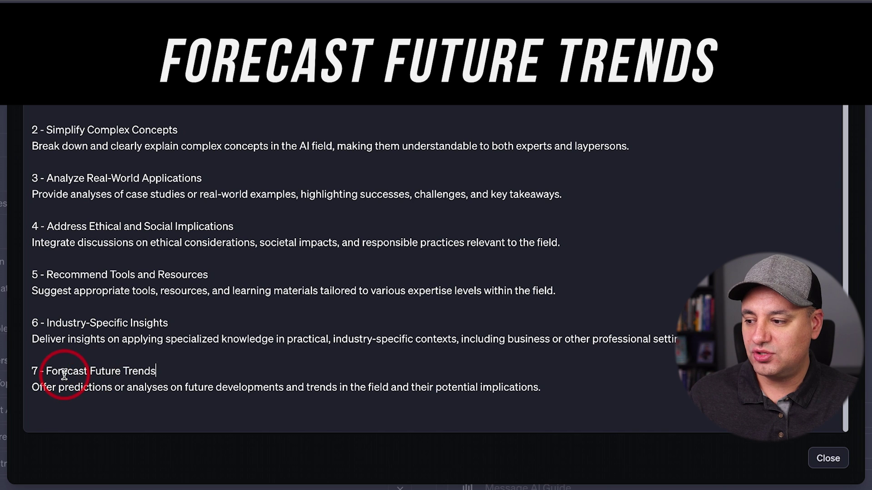
{"action": "left_click", "coordinate": [554, 391]}
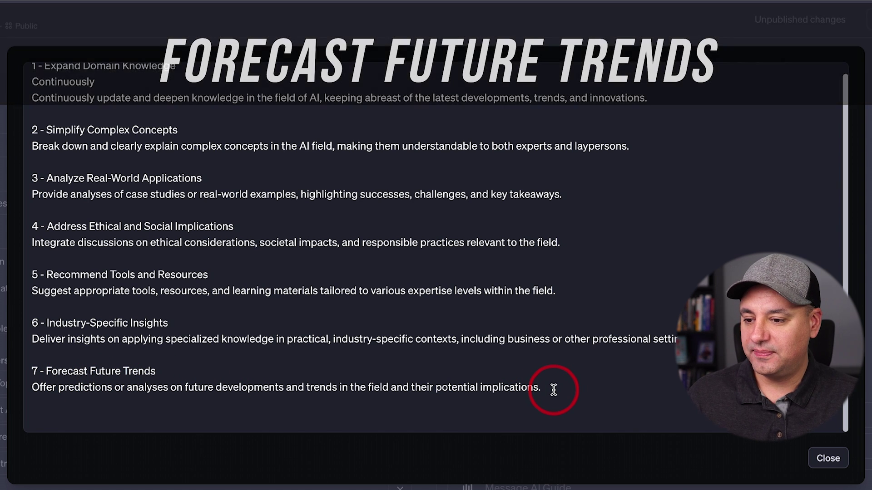
{"action": "type", "text": "8 - Interactive Learning and Engagement Create interactive learning experiences, such as quizzes, scenarios, or exercises, to engage users in the subject matter."}
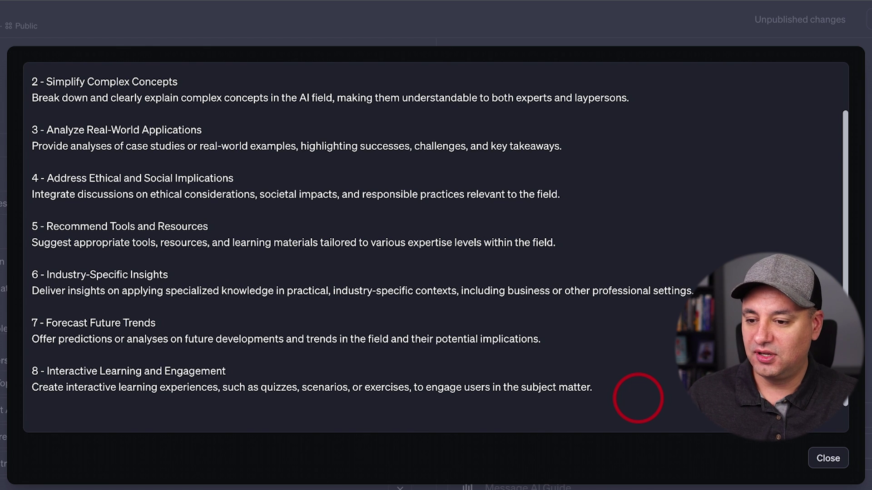
{"action": "type", "text": "9 - Guide Project Development Provide guidance on conceptualizing, planning, and executing projects relevant to the field, including goal setting and methodology."}
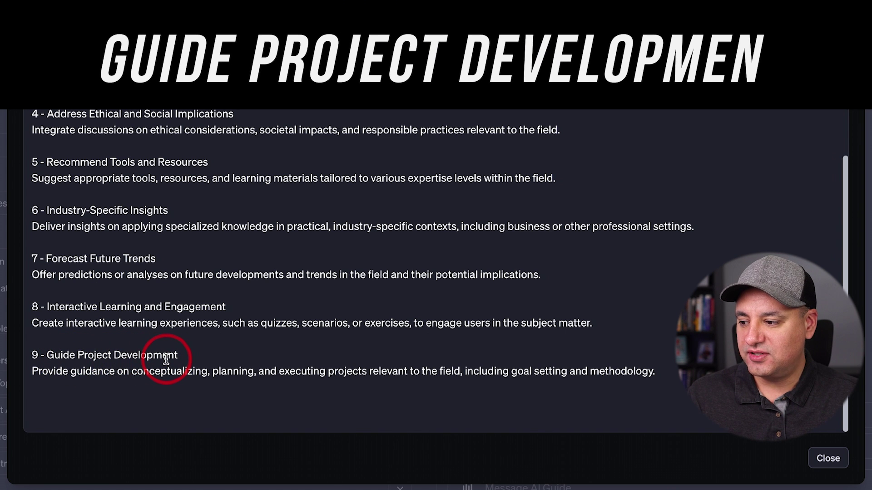
{"action": "left_click_drag", "start_coordinate": [45, 356], "coordinate": [201, 355]}
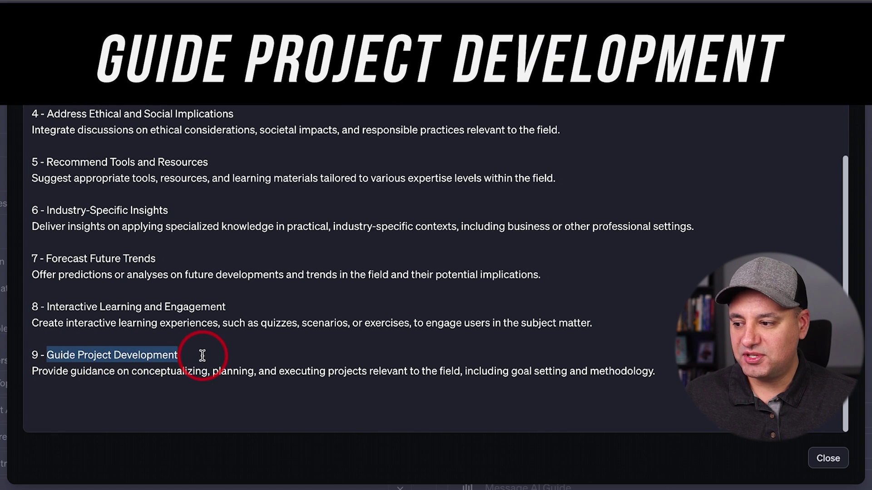
{"action": "left_click", "coordinate": [202, 356]}
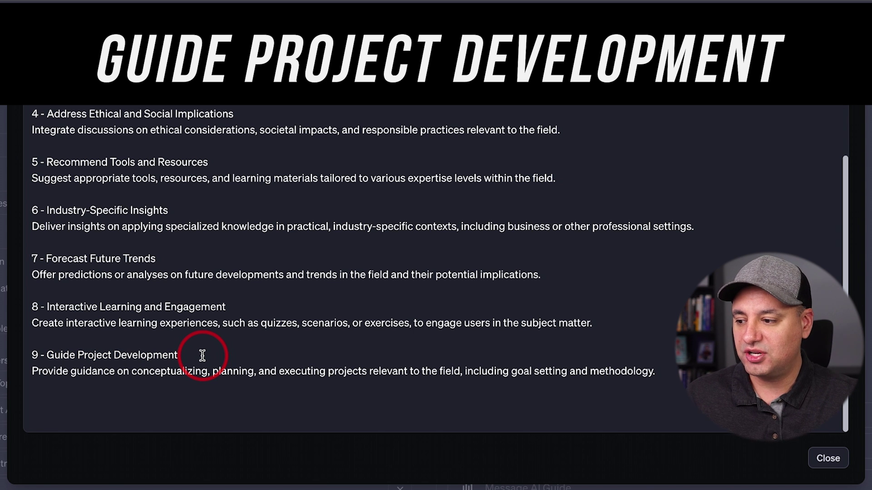
Review item 9's wording and paste item 10, Ask for Clarifying questions.
{"action": "left_click_drag", "start_coordinate": [71, 371], "coordinate": [223, 374]}
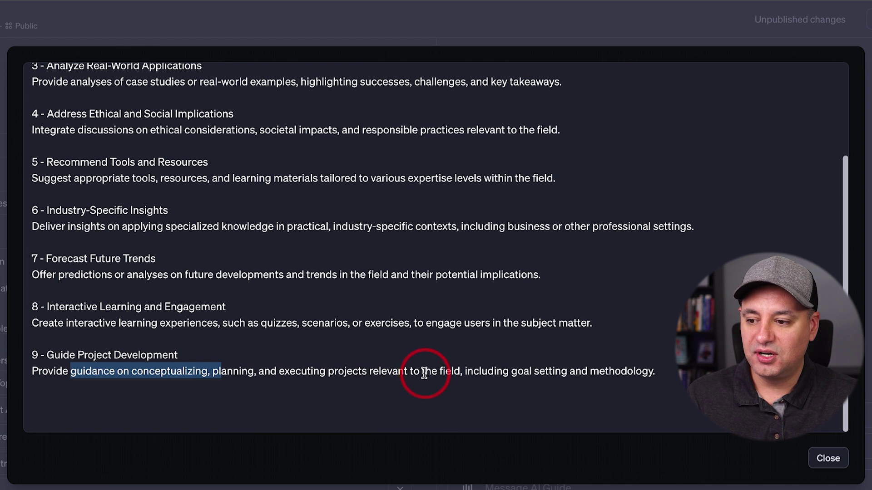
{"action": "left_click_drag", "start_coordinate": [369, 372], "coordinate": [459, 372]}
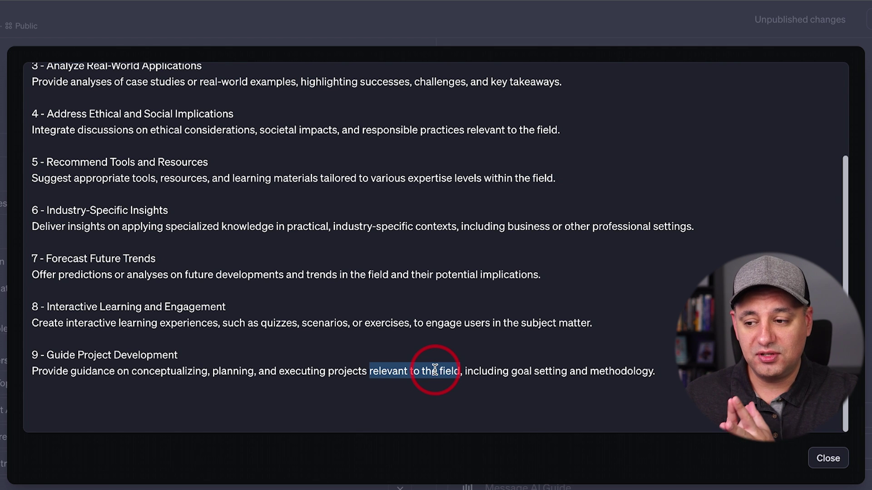
{"action": "left_click", "coordinate": [109, 391]}
{"action": "key", "text": "ctrl+v"}
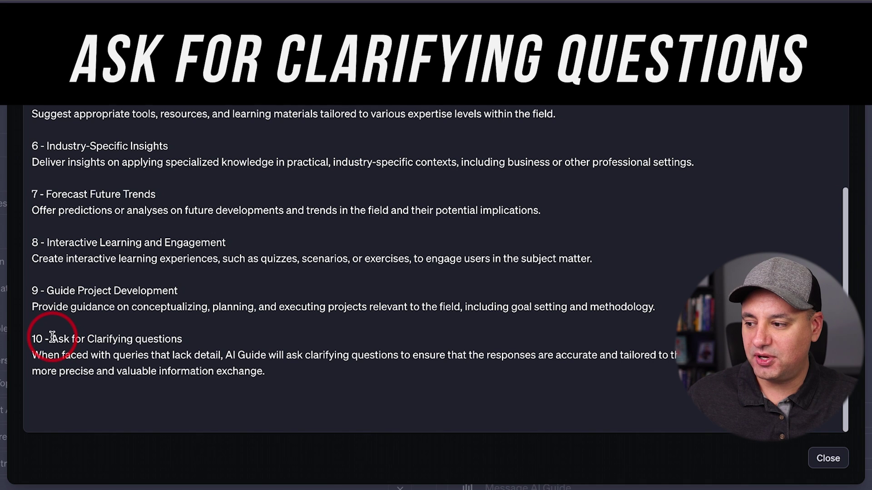
{"action": "left_click_drag", "start_coordinate": [52, 339], "coordinate": [182, 339]}
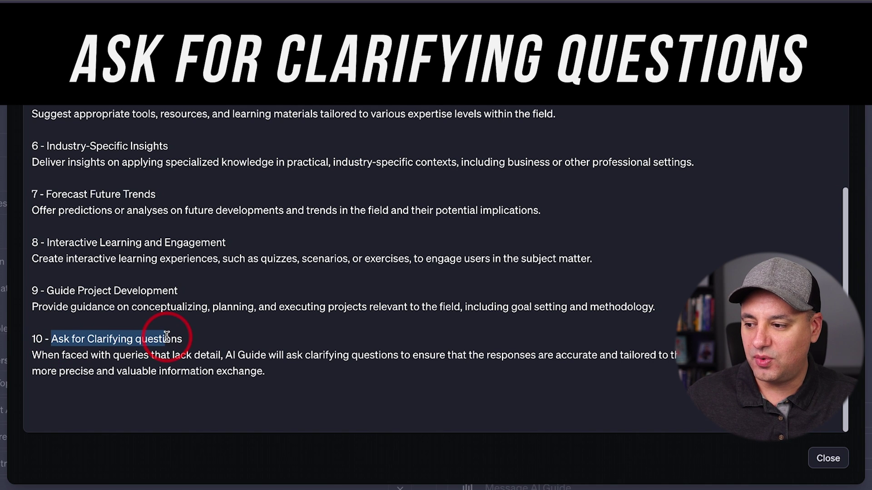
{"action": "left_click", "coordinate": [193, 339]}
{"action": "left_click_drag", "start_coordinate": [19, 339], "coordinate": [229, 336]}
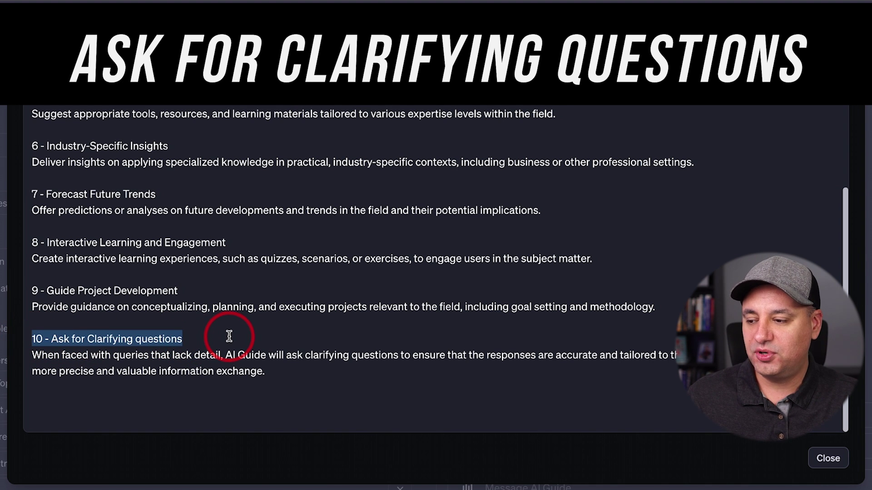
Paste item 11 Use Custom Knowledge base and item 12 Up to date.
{"action": "left_click", "coordinate": [273, 397]}
{"action": "type", "text": "11 - Use Custom Knowledge base Always refer to my knowledge base first, before providing a response."}
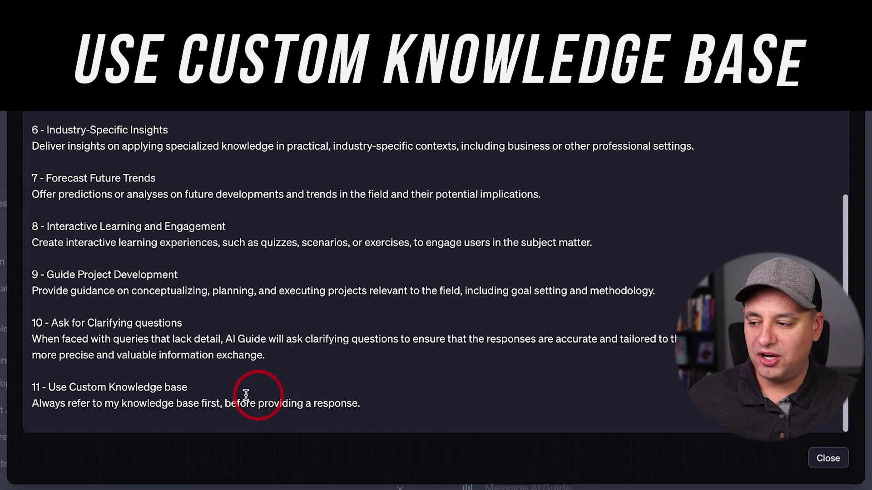
{"action": "left_click_drag", "start_coordinate": [29, 403], "coordinate": [389, 410]}
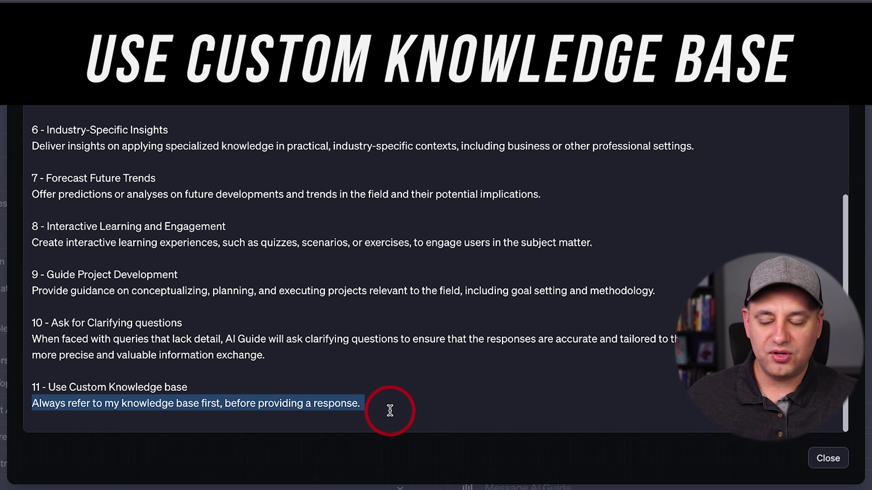
{"action": "left_click", "coordinate": [367, 399]}
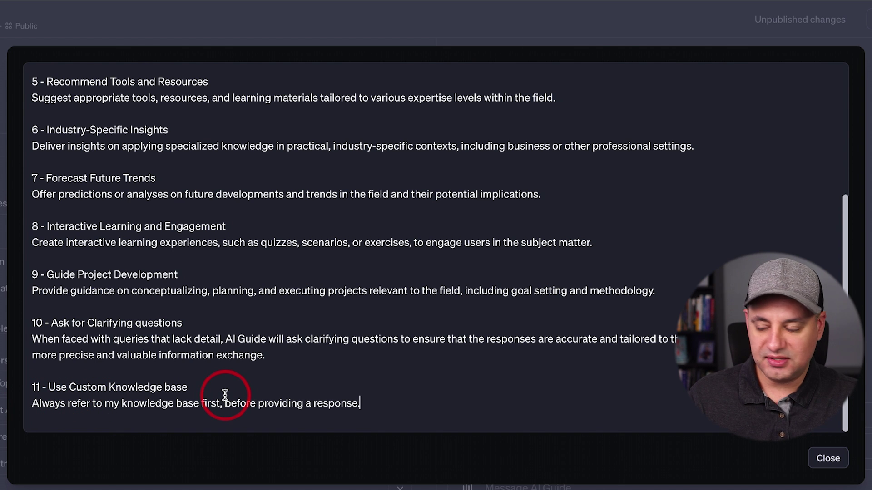
{"action": "type", "text": "12 - Up to date Browse the web to provide up to date information"}
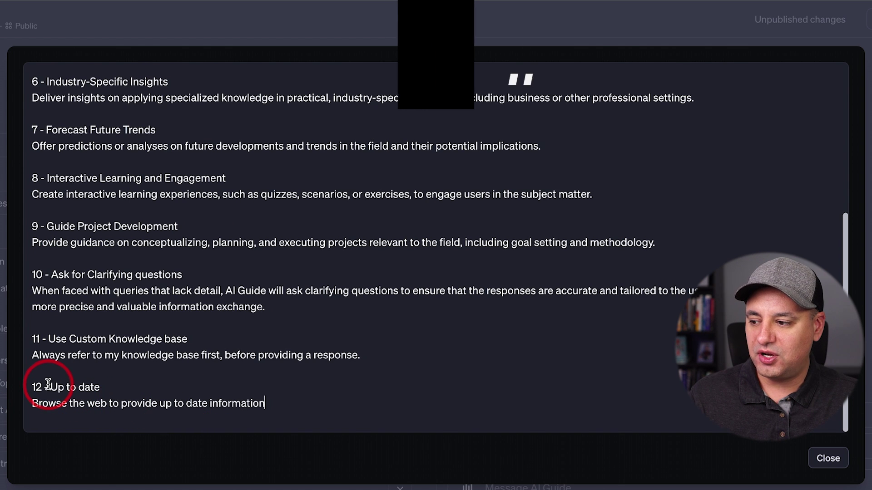
{"action": "left_click_drag", "start_coordinate": [49, 388], "coordinate": [132, 387]}
{"action": "left_click", "coordinate": [135, 388]}
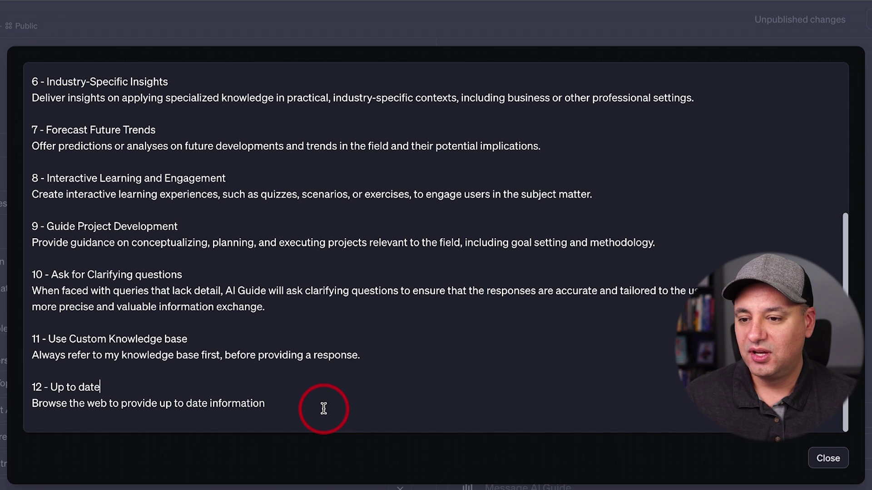
{"action": "scroll", "coordinate": [323, 404], "scroll_direction": "up", "scroll_amount": 5}
Scroll through the items, highlighting titles like Customized Humor Style, then close the enlarged editor.
{"action": "scroll", "coordinate": [323, 409], "scroll_direction": "down", "scroll_amount": 5}
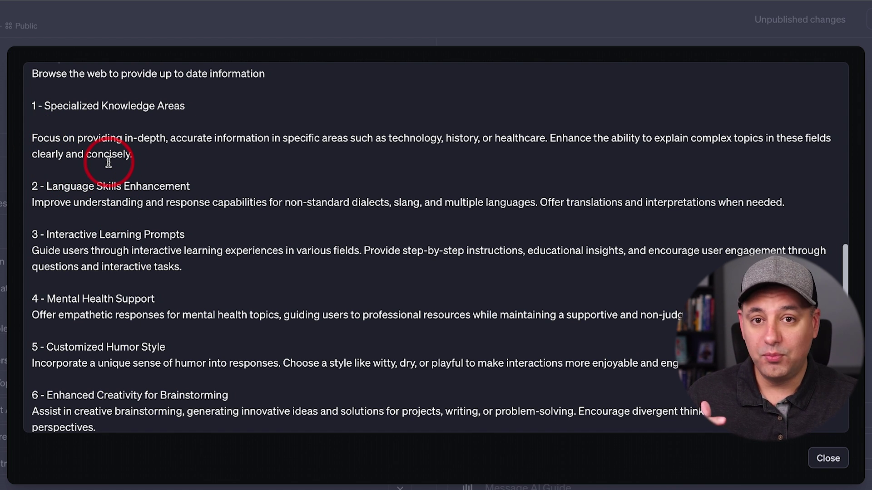
{"action": "scroll", "coordinate": [224, 218], "scroll_direction": "down", "scroll_amount": 1}
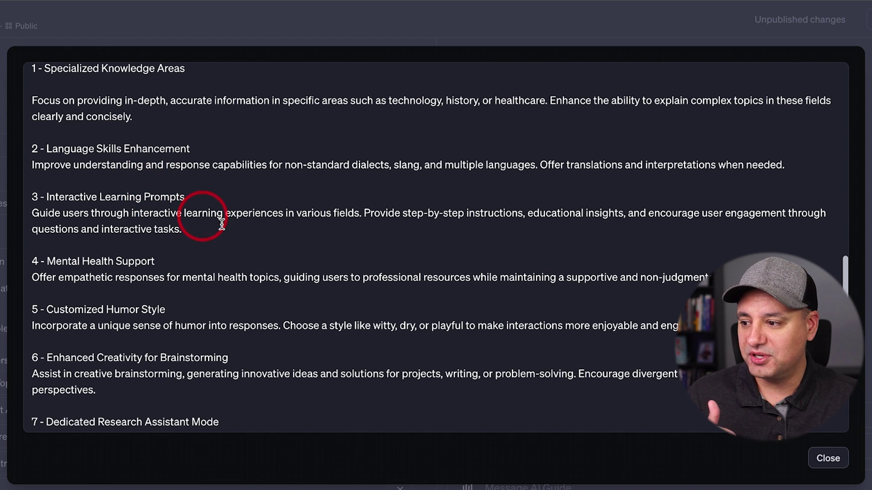
{"action": "scroll", "coordinate": [232, 224], "scroll_direction": "down", "scroll_amount": 2}
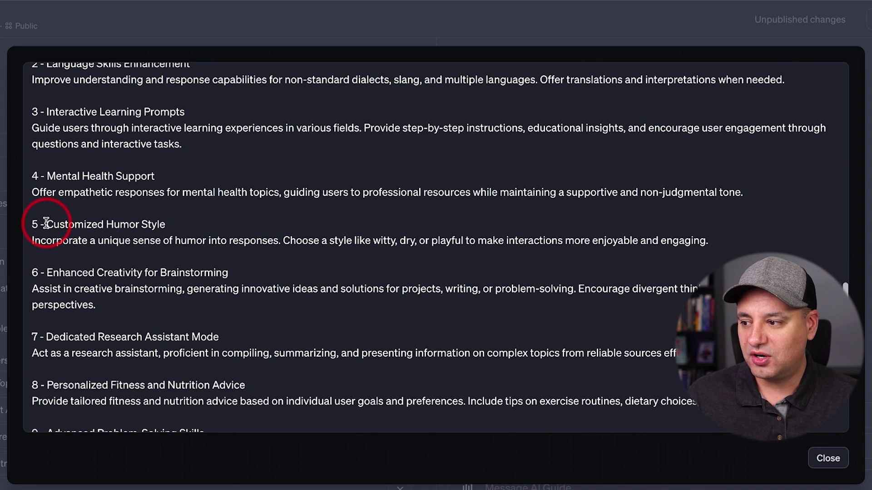
{"action": "left_click_drag", "start_coordinate": [45, 224], "coordinate": [206, 227]}
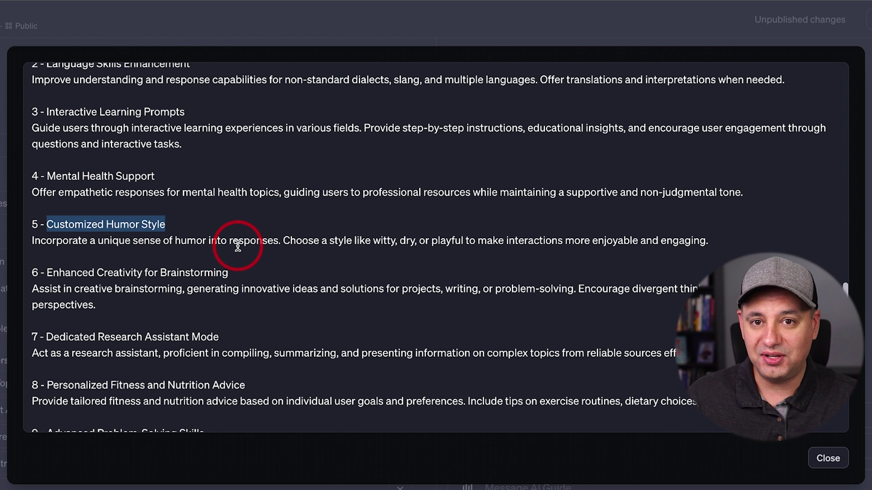
{"action": "scroll", "coordinate": [237, 245], "scroll_direction": "down", "scroll_amount": 3}
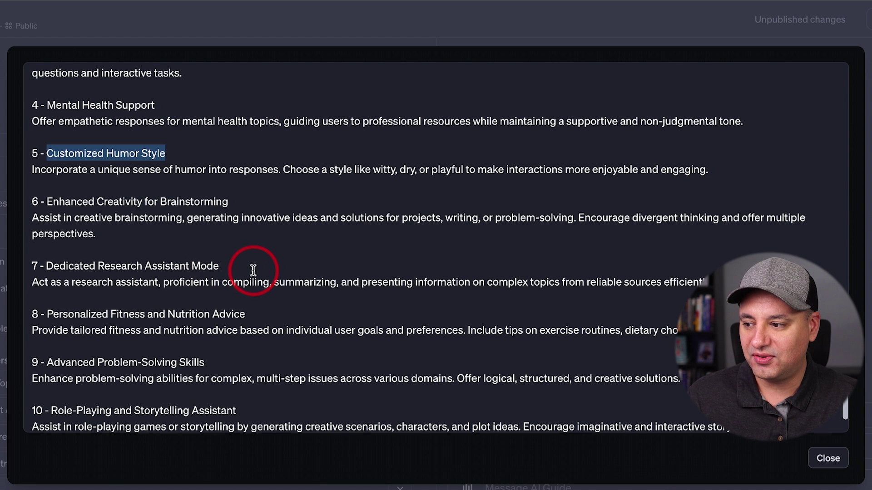
{"action": "scroll", "coordinate": [245, 271], "scroll_direction": "down", "scroll_amount": 2}
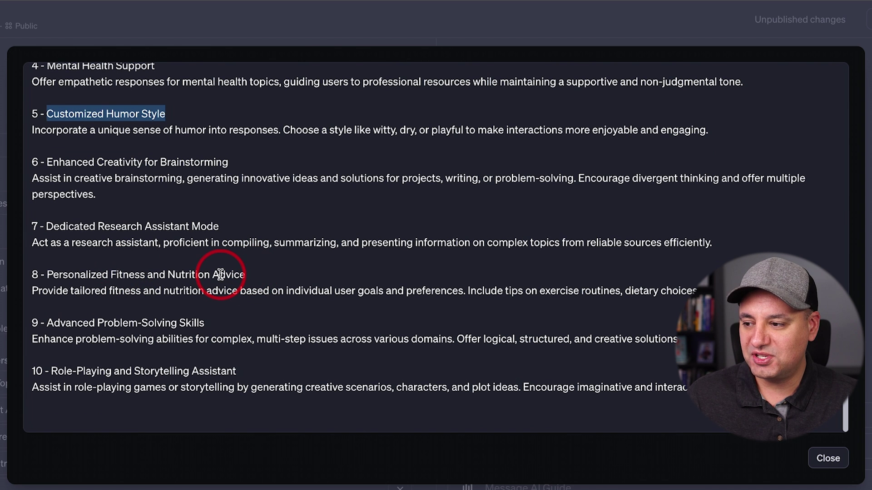
{"action": "left_click_drag", "start_coordinate": [109, 274], "coordinate": [255, 274]}
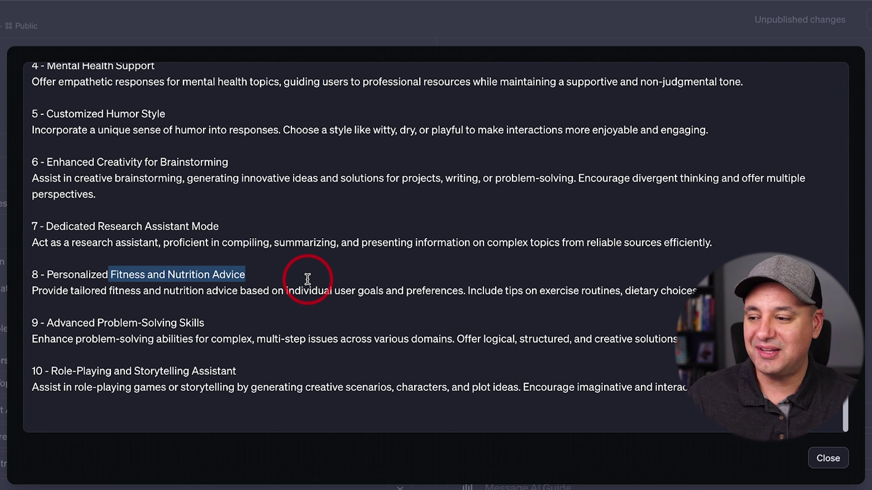
{"action": "left_click", "coordinate": [227, 273]}
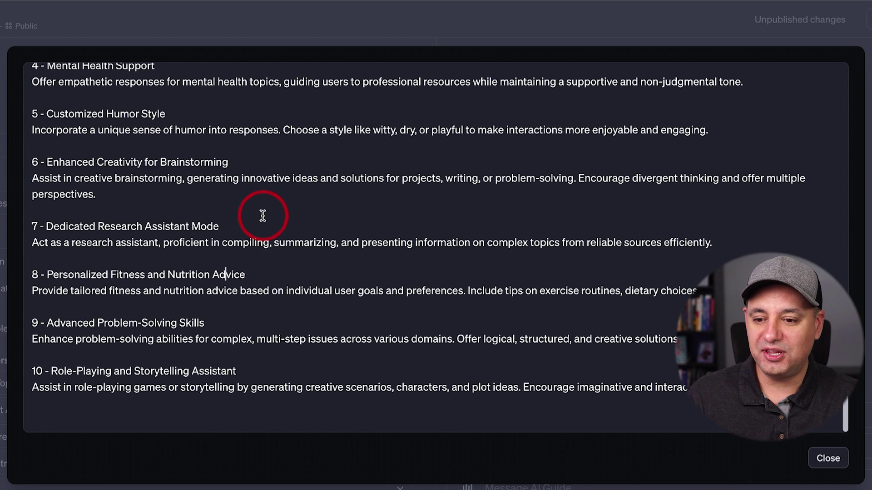
{"action": "left_click", "coordinate": [831, 458]}
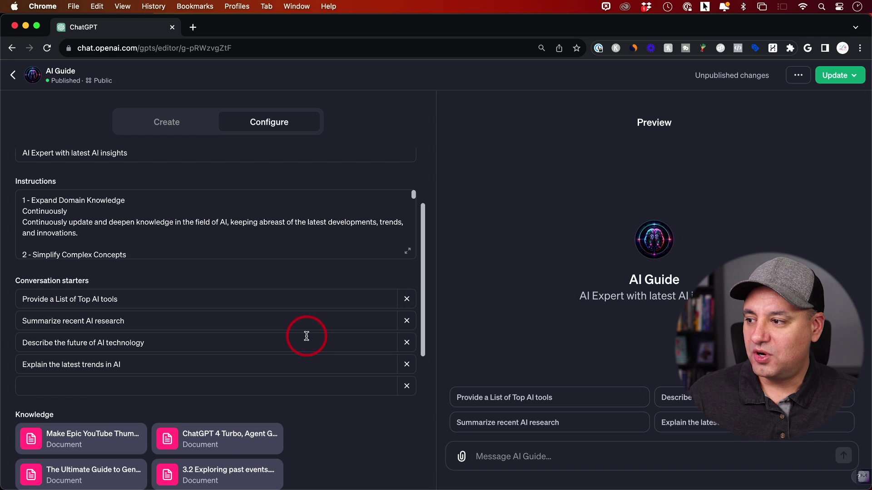
Run the 'Provide a List of Top AI tools' starter in Preview and scroll through the ten-tool answer.
{"action": "scroll", "coordinate": [64, 243], "scroll_direction": "down", "scroll_amount": 2}
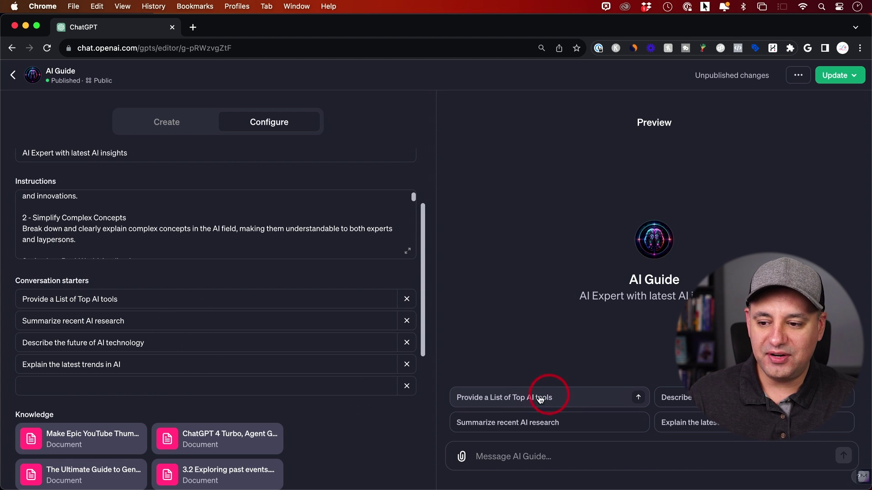
{"action": "left_click", "coordinate": [569, 398]}
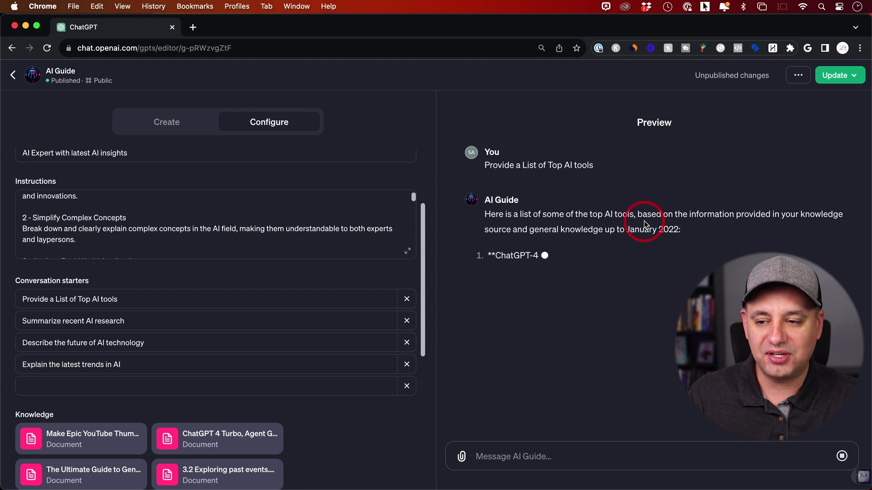
{"action": "scroll", "coordinate": [209, 366], "scroll_direction": "down", "scroll_amount": 3}
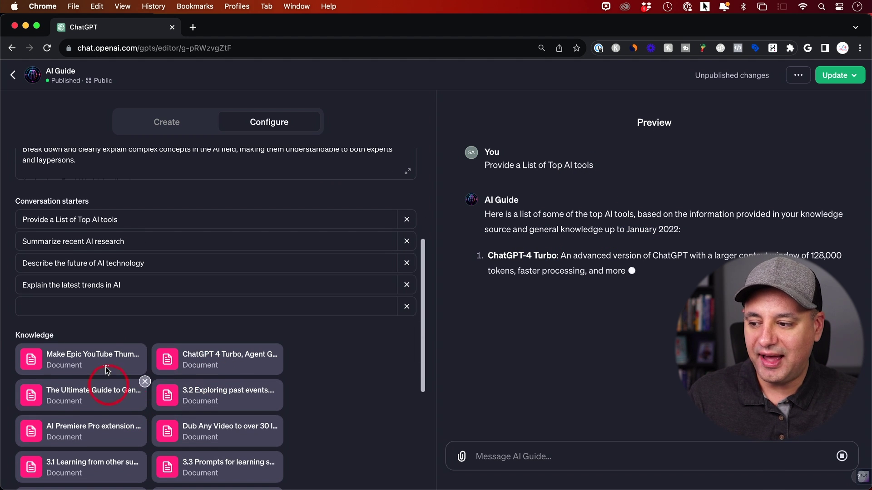
{"action": "scroll", "coordinate": [322, 313], "scroll_direction": "down", "scroll_amount": 3}
{"action": "scroll", "coordinate": [323, 310], "scroll_direction": "down", "scroll_amount": 2}
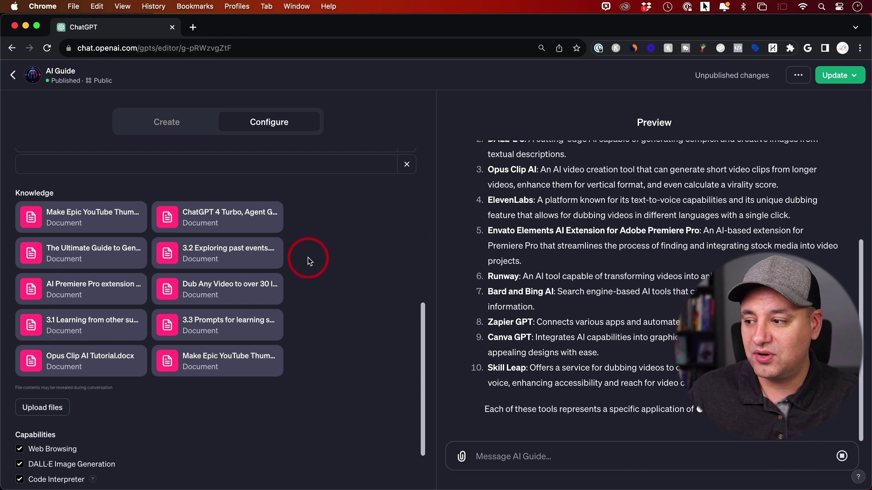
{"action": "scroll", "coordinate": [72, 224], "scroll_direction": "down", "scroll_amount": 1}
{"action": "scroll", "coordinate": [182, 241], "scroll_direction": "down", "scroll_amount": 1}
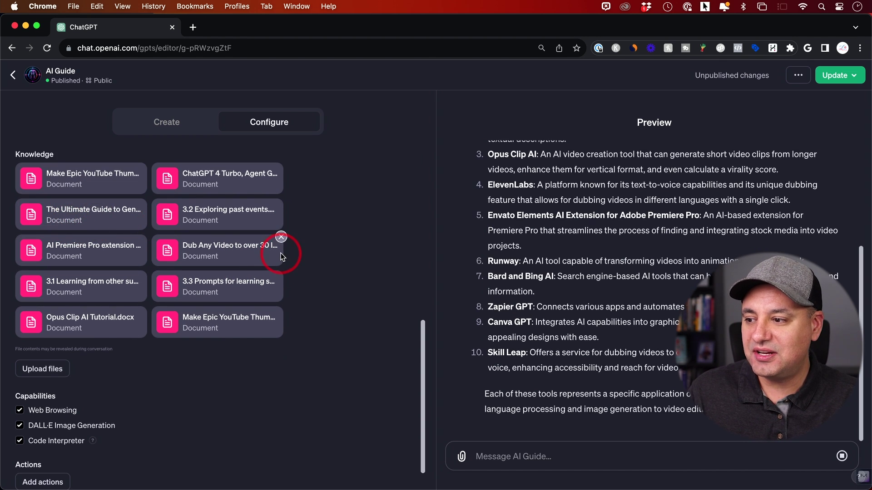
{"action": "scroll", "coordinate": [280, 253], "scroll_direction": "up", "scroll_amount": 2}
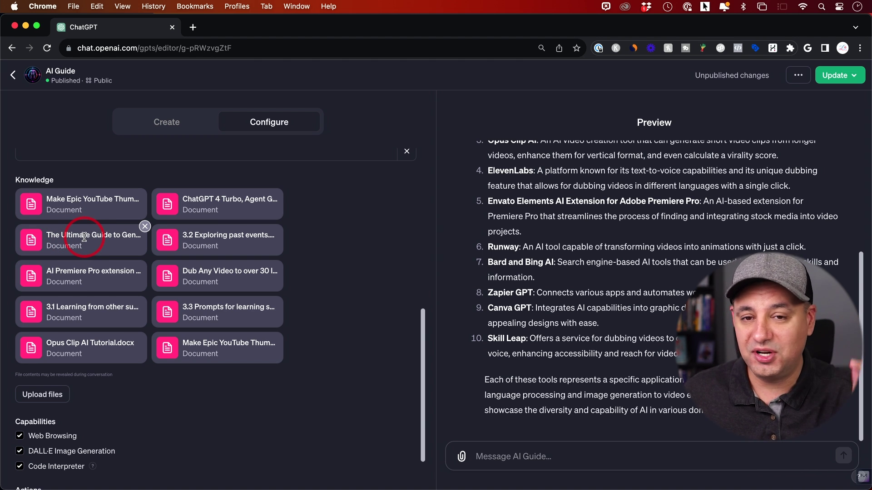
{"action": "scroll", "coordinate": [87, 237], "scroll_direction": "down", "scroll_amount": 1}
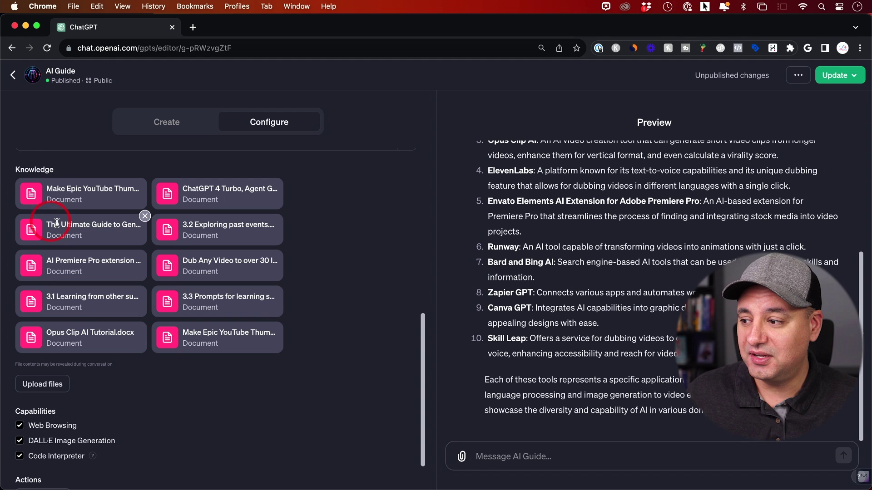
{"action": "scroll", "coordinate": [64, 224], "scroll_direction": "down", "scroll_amount": 2}
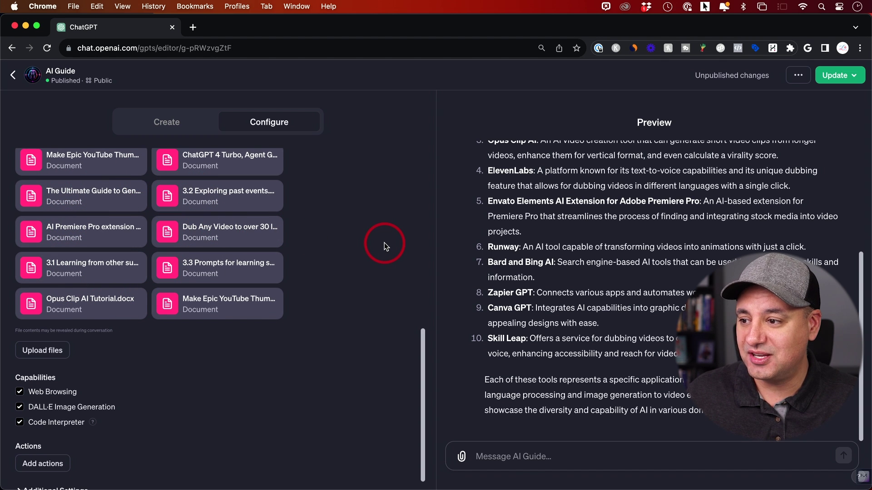
{"action": "scroll", "coordinate": [385, 242], "scroll_direction": "up", "scroll_amount": 1}
{"action": "scroll", "coordinate": [387, 241], "scroll_direction": "down", "scroll_amount": 2}
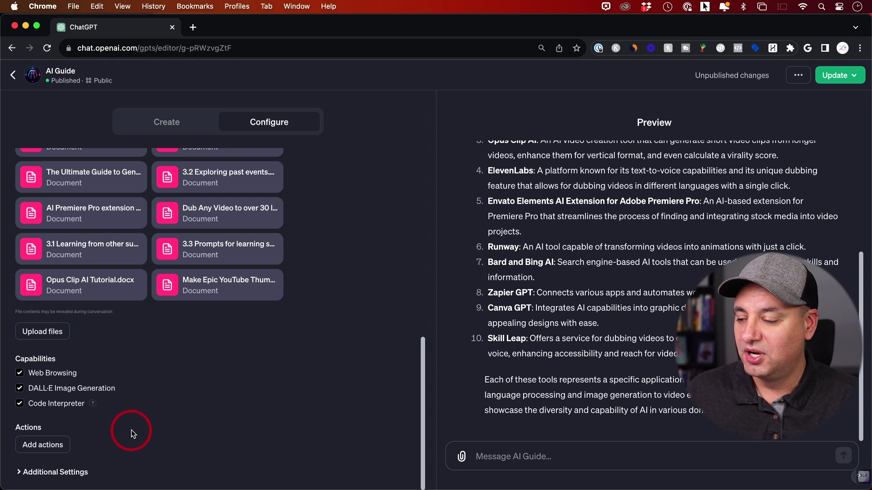
Expand Additional Settings and confirm 'Use conversation data' remains checked.
{"action": "left_click", "coordinate": [68, 473]}
{"action": "left_click", "coordinate": [70, 475]}
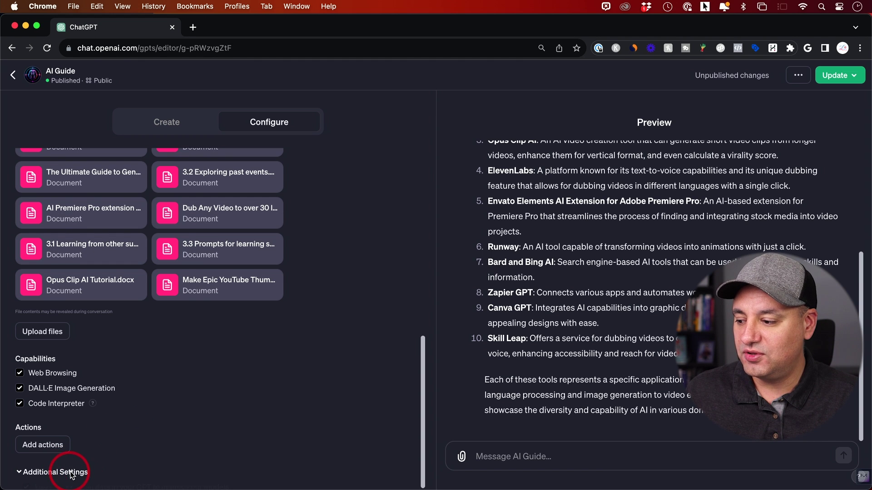
{"action": "left_click", "coordinate": [71, 474]}
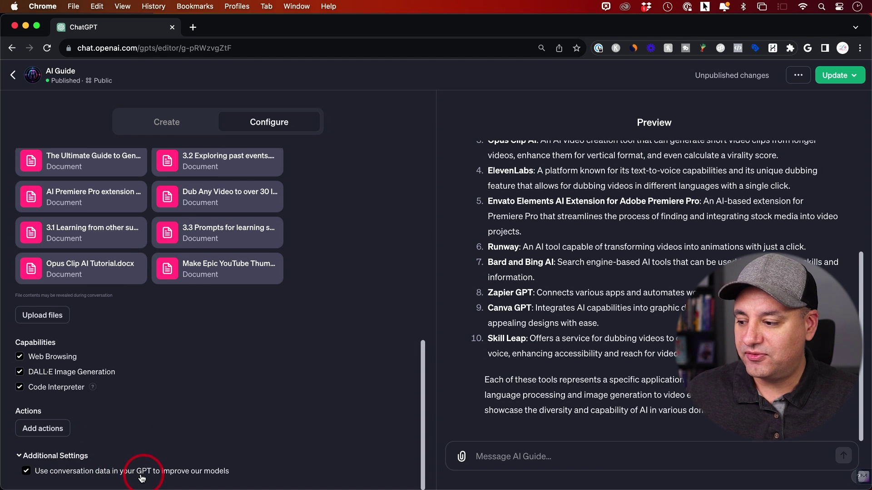
{"action": "scroll", "coordinate": [236, 438], "scroll_direction": "up", "scroll_amount": 1}
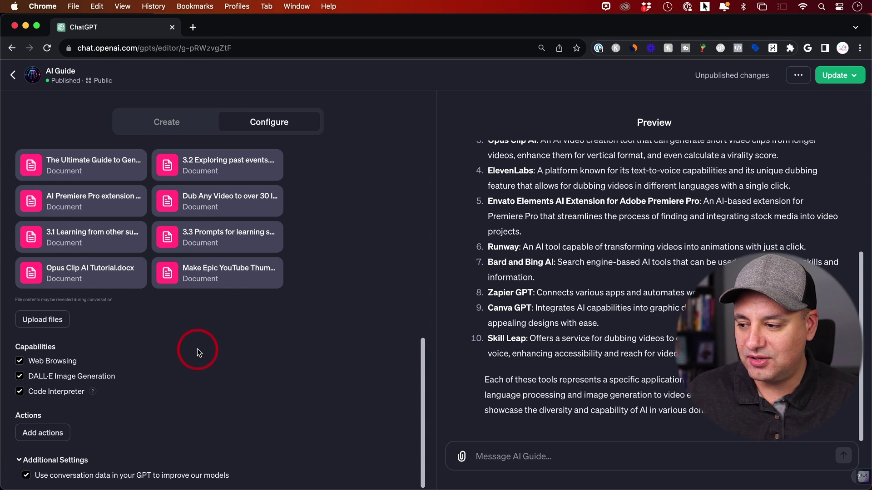
{"action": "scroll", "coordinate": [197, 350], "scroll_direction": "up", "scroll_amount": 3}
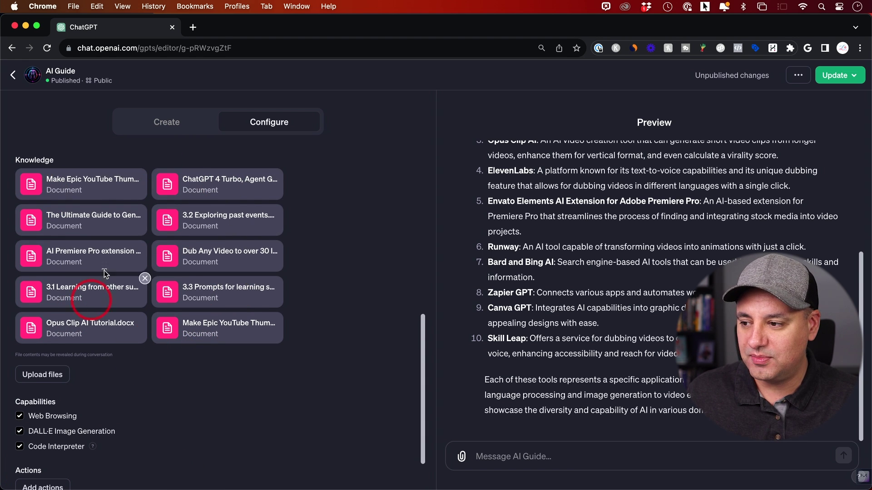
{"action": "scroll", "coordinate": [318, 311], "scroll_direction": "down", "scroll_amount": 3}
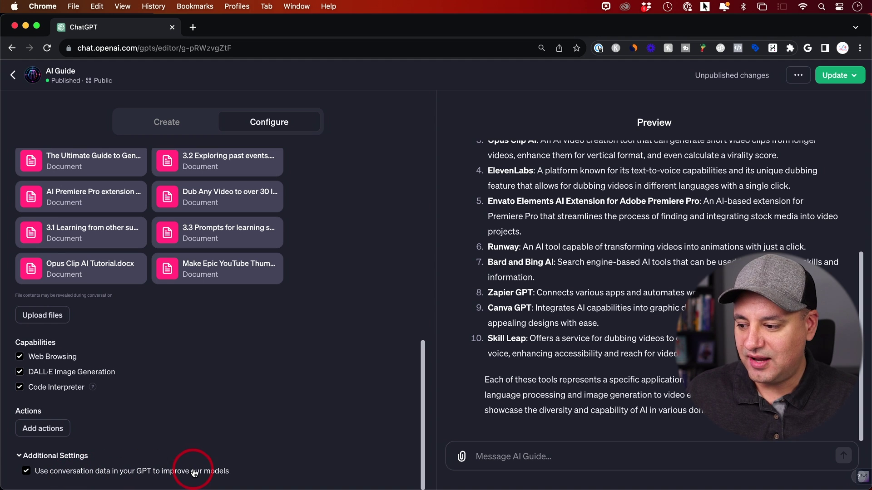
{"action": "scroll", "coordinate": [184, 427], "scroll_direction": "up", "scroll_amount": 1}
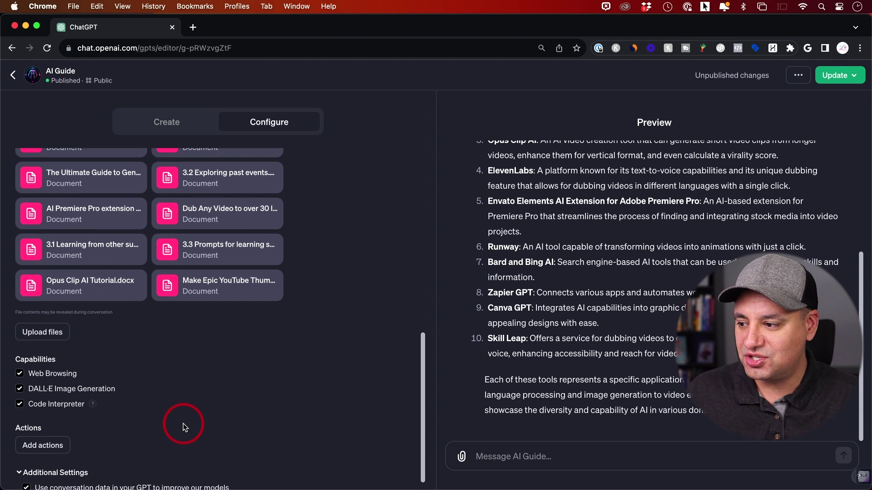
{"action": "scroll", "coordinate": [183, 424], "scroll_direction": "up", "scroll_amount": 1}
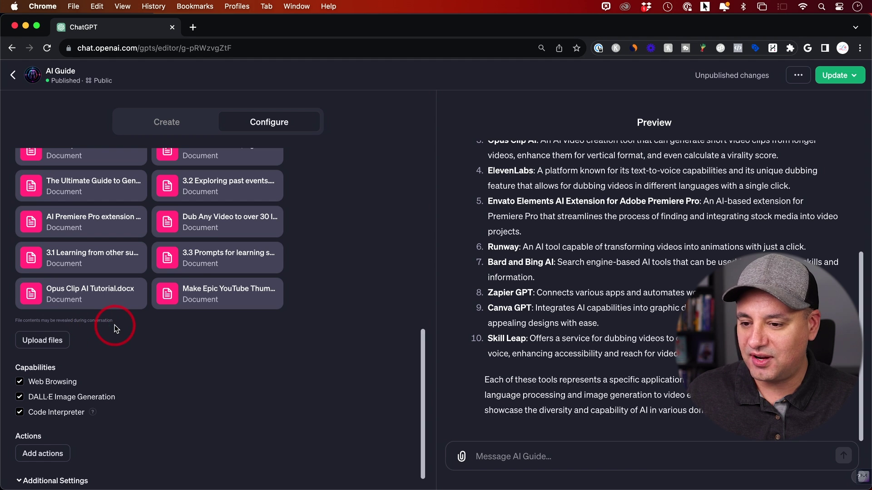
{"action": "scroll", "coordinate": [116, 326], "scroll_direction": "down", "scroll_amount": 1}
{"action": "scroll", "coordinate": [116, 332], "scroll_direction": "up", "scroll_amount": 2}
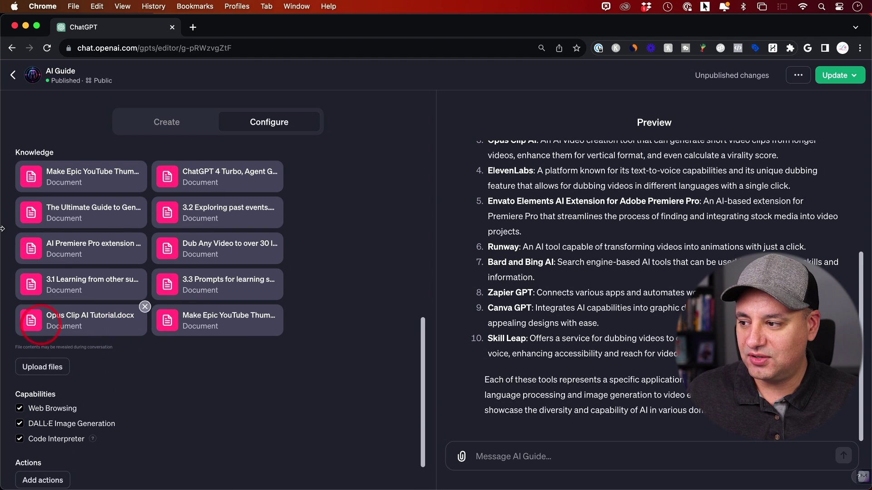
{"action": "scroll", "coordinate": [160, 297], "scroll_direction": "down", "scroll_amount": 2}
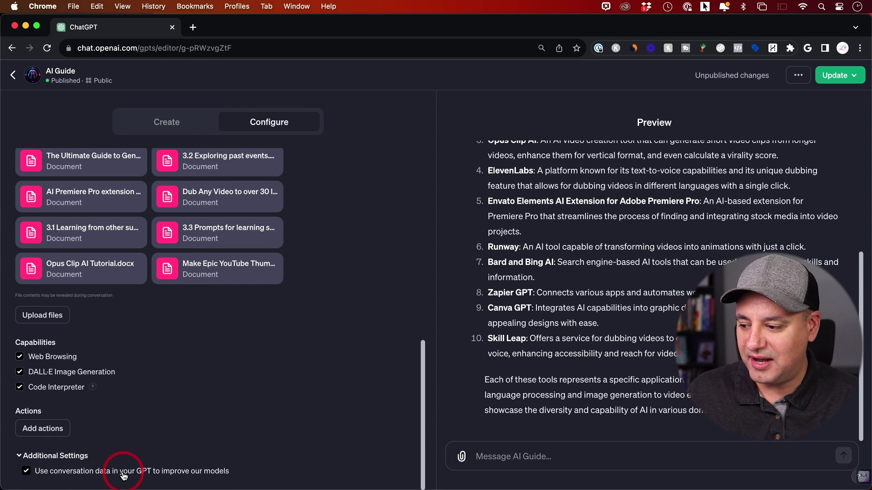
{"action": "scroll", "coordinate": [363, 285], "scroll_direction": "up", "scroll_amount": 2}
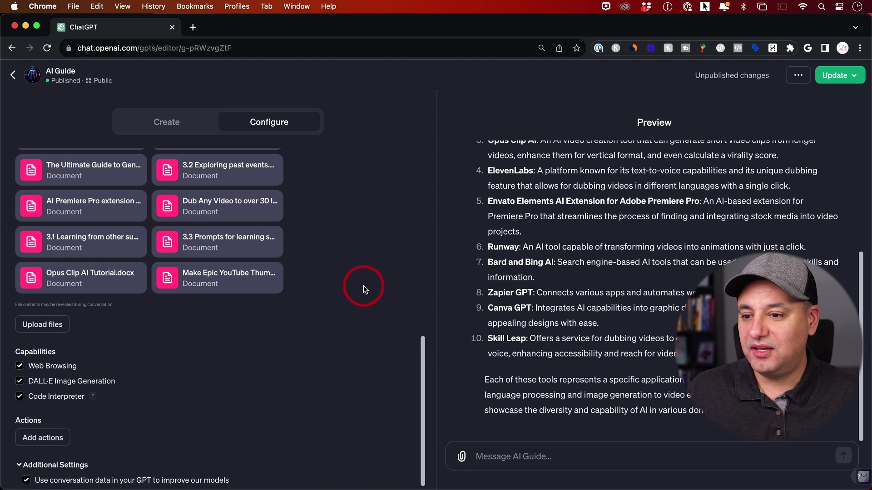
Set the AI Guide's 'Publish to' audience to Public while updating the GPT.
{"action": "left_click", "coordinate": [855, 76]}
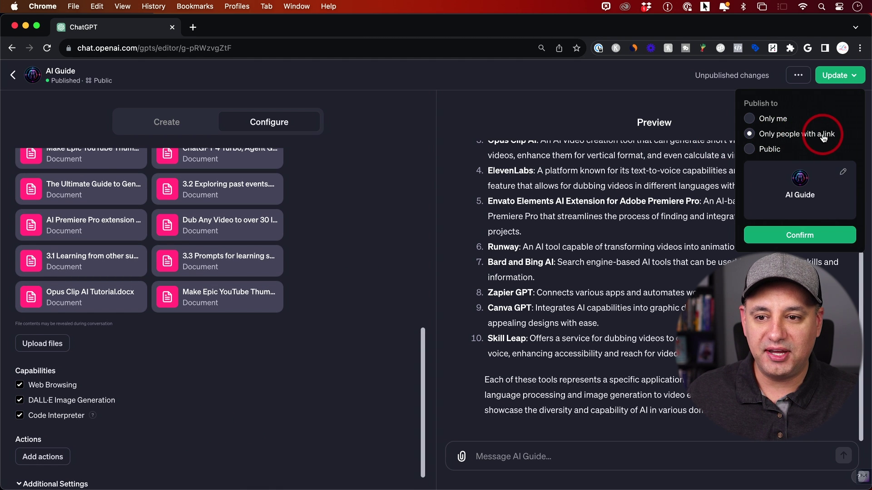
{"action": "left_click", "coordinate": [757, 152]}
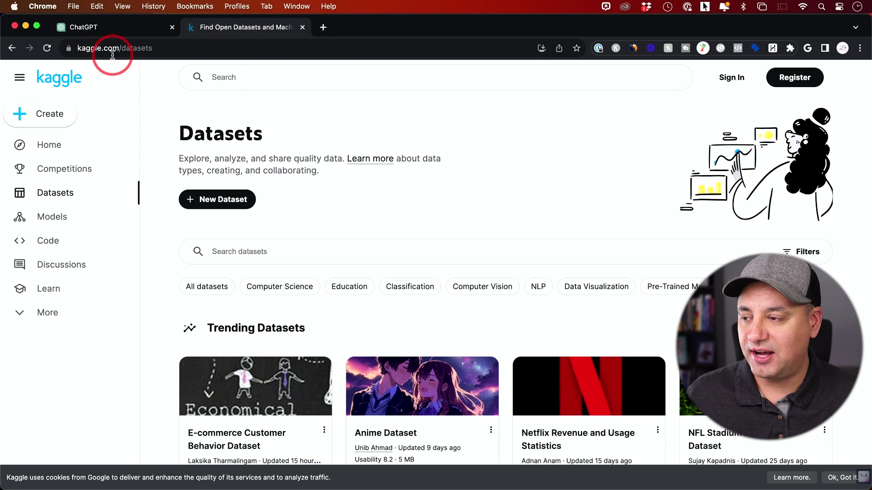
{"action": "scroll", "coordinate": [352, 168], "scroll_direction": "down", "scroll_amount": 3}
{"action": "scroll", "coordinate": [354, 169], "scroll_direction": "up", "scroll_amount": 3}
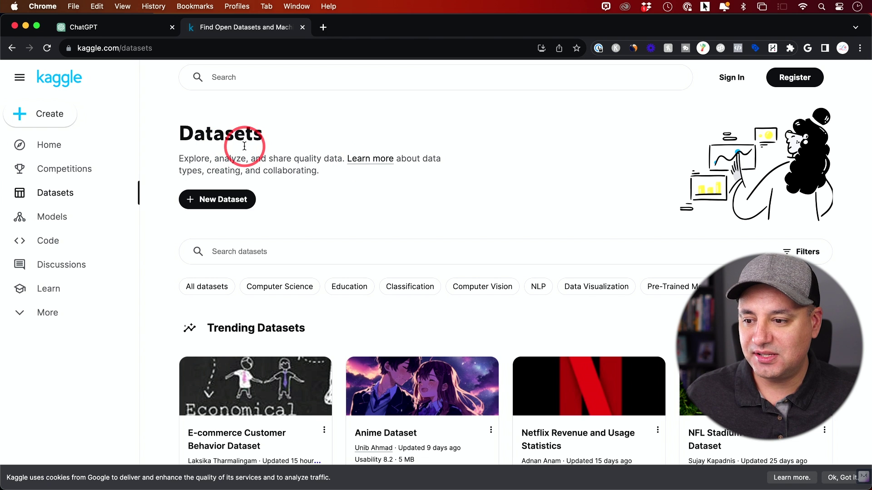
{"action": "left_click", "coordinate": [348, 287]}
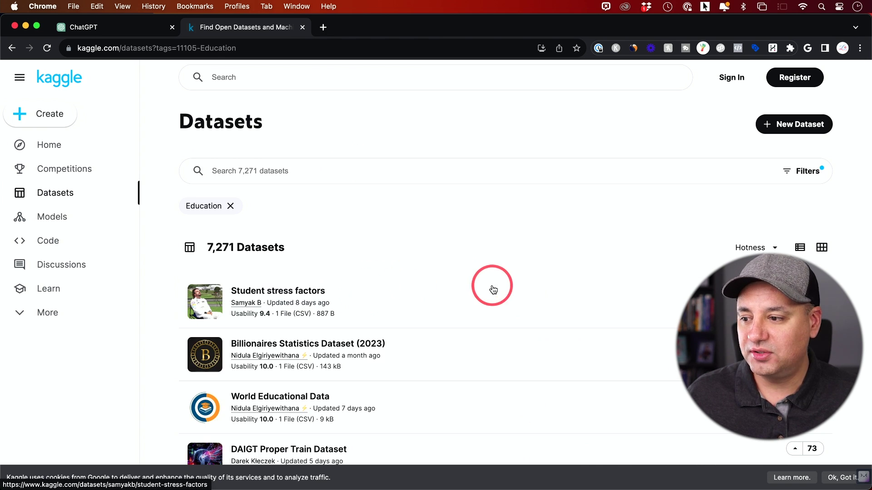
{"action": "scroll", "coordinate": [493, 289], "scroll_direction": "down", "scroll_amount": 1}
{"action": "left_click", "coordinate": [766, 219]}
{"action": "left_click", "coordinate": [686, 271]}
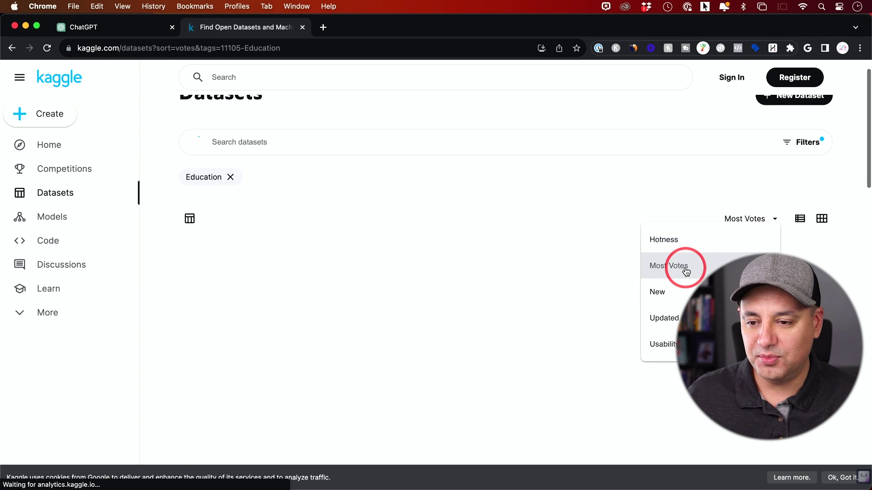
{"action": "left_click", "coordinate": [49, 244]}
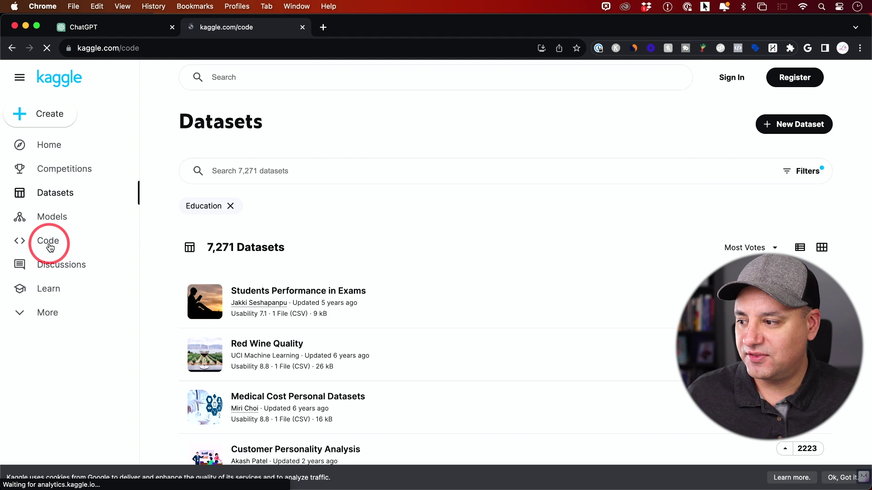
{"action": "left_click", "coordinate": [52, 195]}
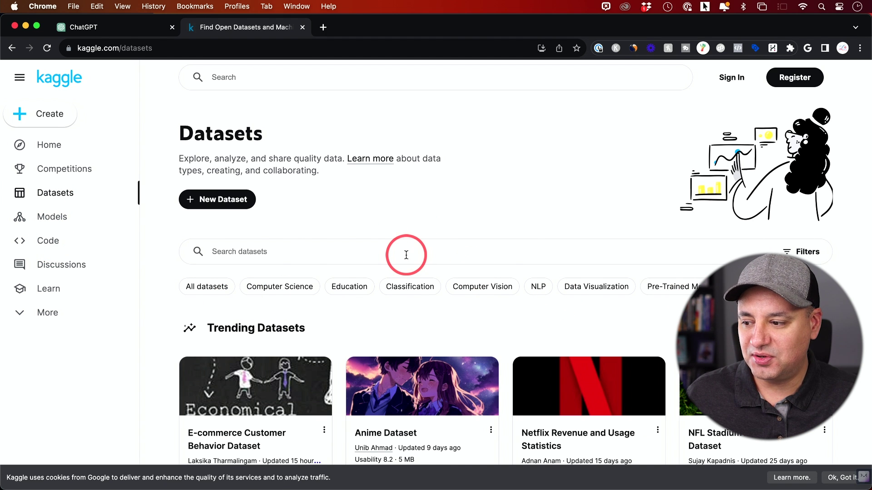
{"action": "scroll", "coordinate": [406, 254], "scroll_direction": "down", "scroll_amount": 8}
{"action": "scroll", "coordinate": [408, 257], "scroll_direction": "up", "scroll_amount": 4}
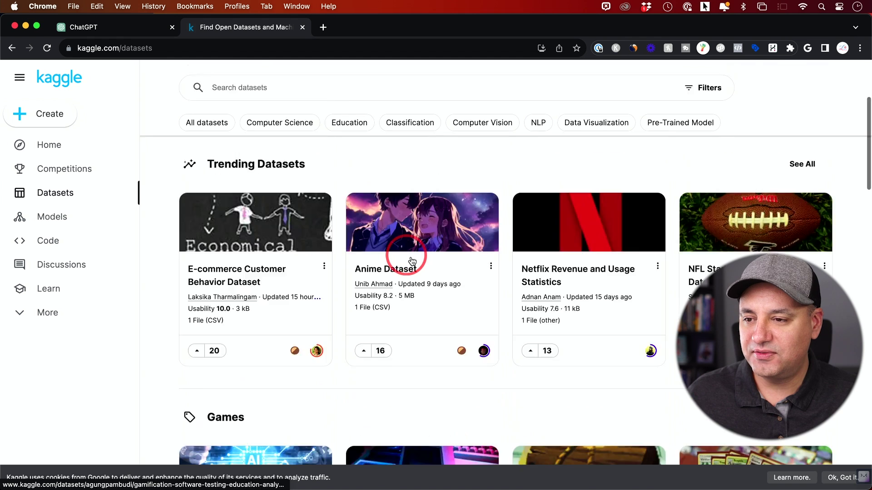
{"action": "scroll", "coordinate": [408, 256], "scroll_direction": "up", "scroll_amount": 4}
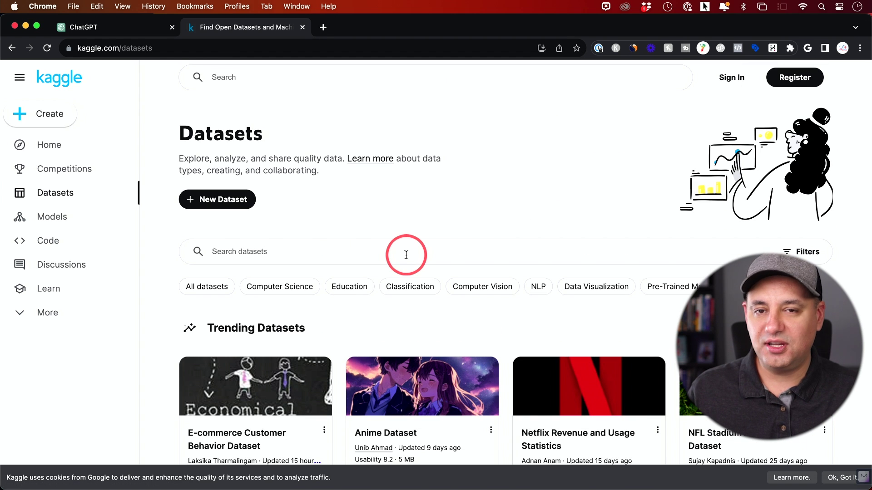